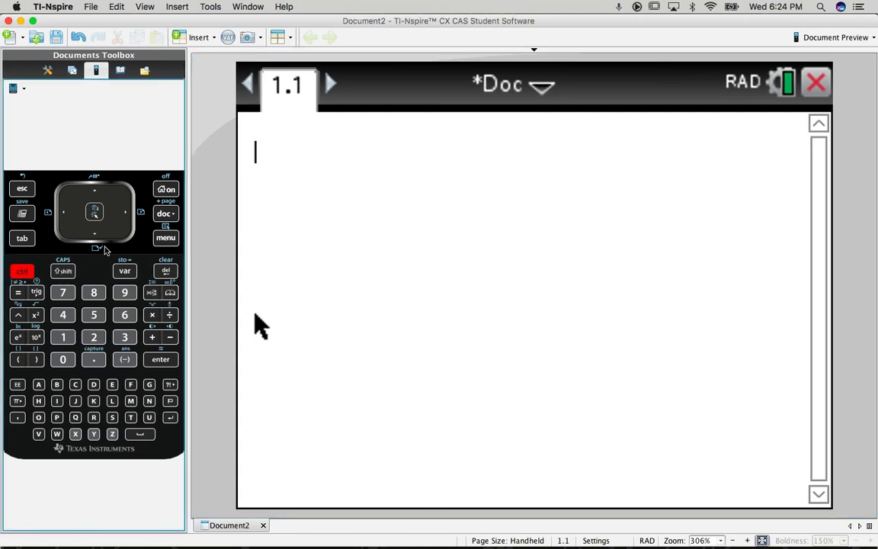
Insert a new Lists & Spreadsheet page as page 1.2
{"action": "left_click", "coordinate": [165, 213]}
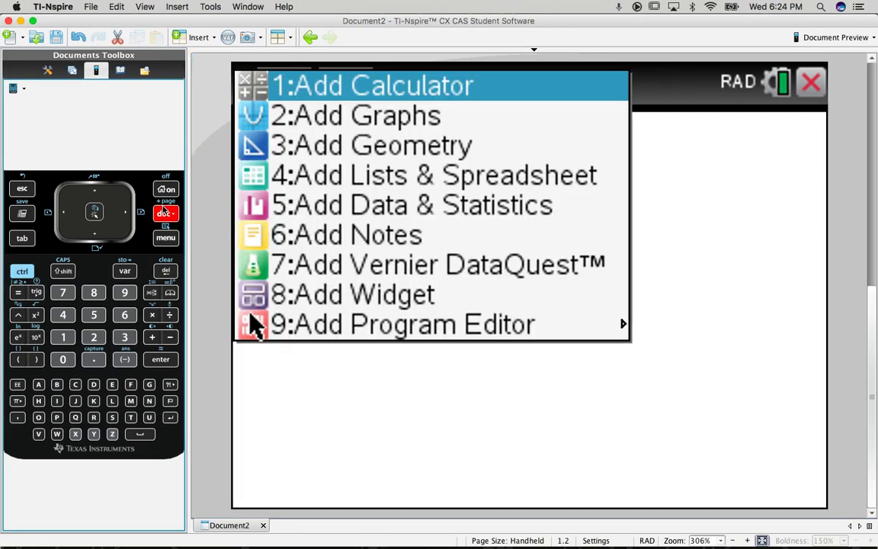
{"action": "left_click", "coordinate": [358, 183]}
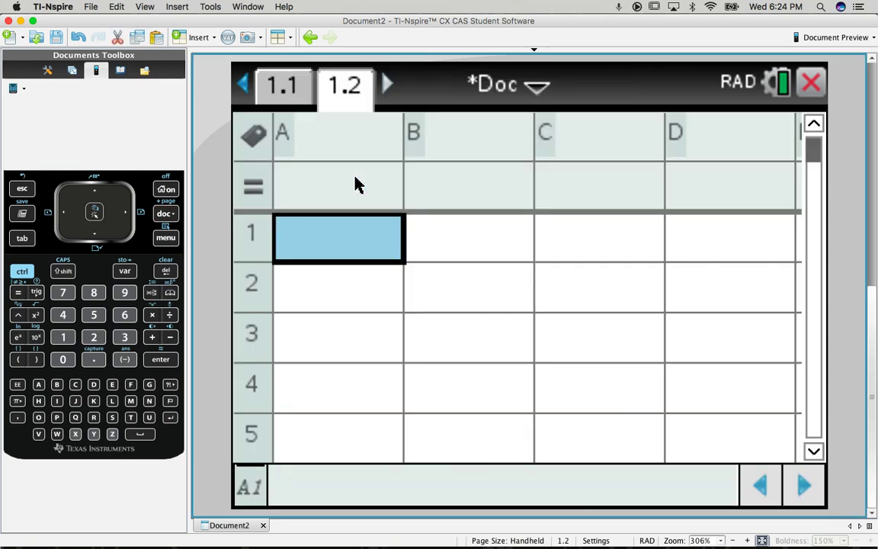
Name column A 'x' and column B 'y'
{"action": "left_click", "coordinate": [364, 156]}
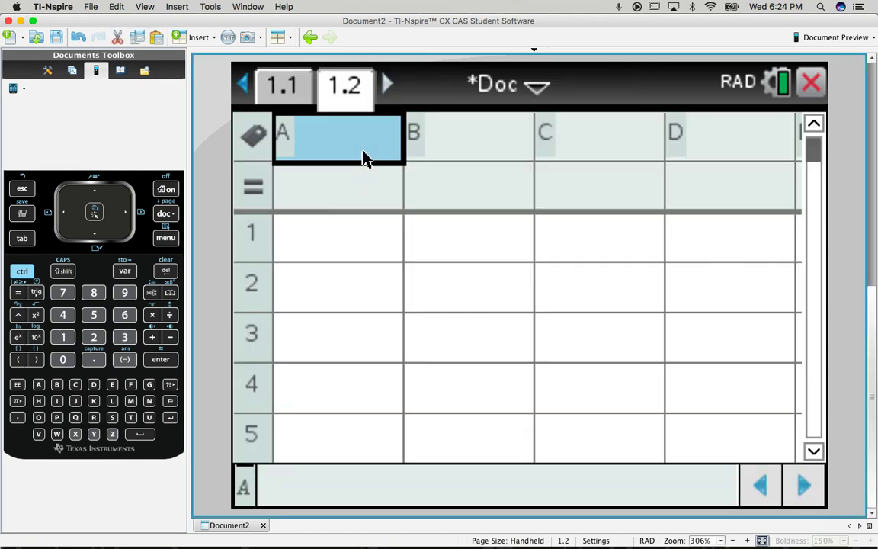
{"action": "type", "text": "x"}
{"action": "key", "text": "Return"}
{"action": "type", "text": "y"}
{"action": "key", "text": "Return"}
{"action": "key", "text": "Down"}
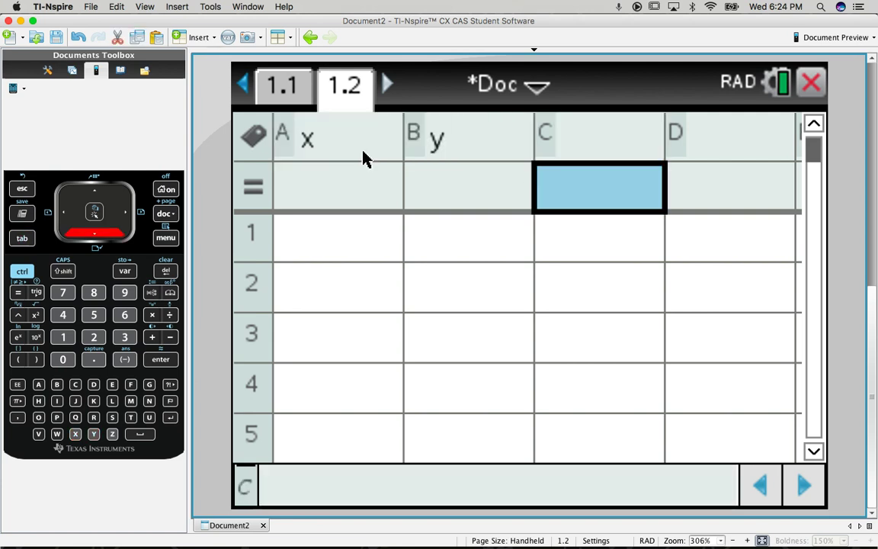
{"action": "key", "text": "Left"}
{"action": "key", "text": "Left"}
{"action": "key", "text": "Down"}
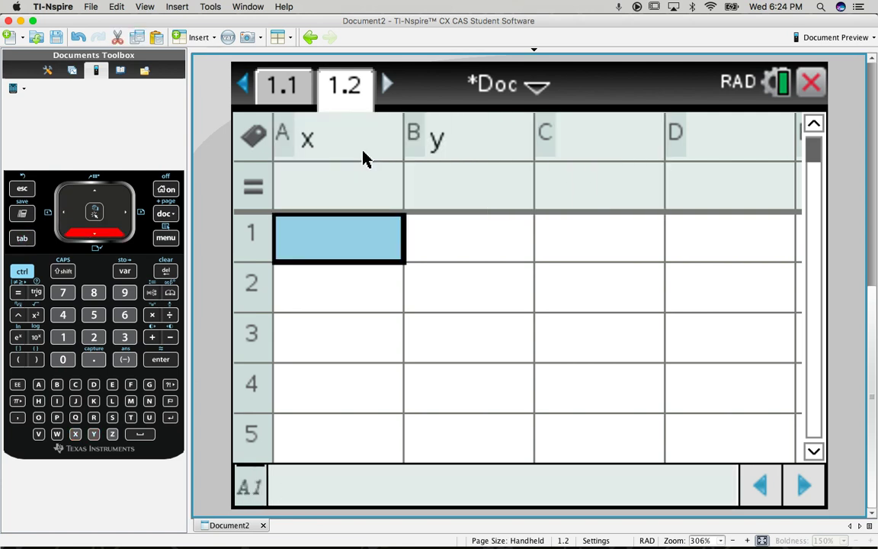
Enter 83, 71, 64, 69, 69 into column x
{"action": "type", "text": "83"}
{"action": "key", "text": "Return"}
{"action": "type", "text": "71"}
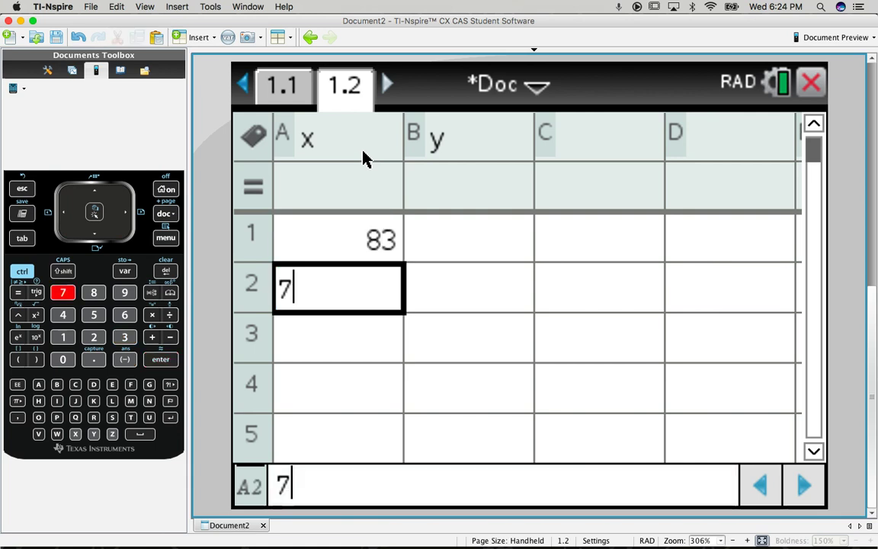
{"action": "key", "text": "Return"}
{"action": "type", "text": "64"}
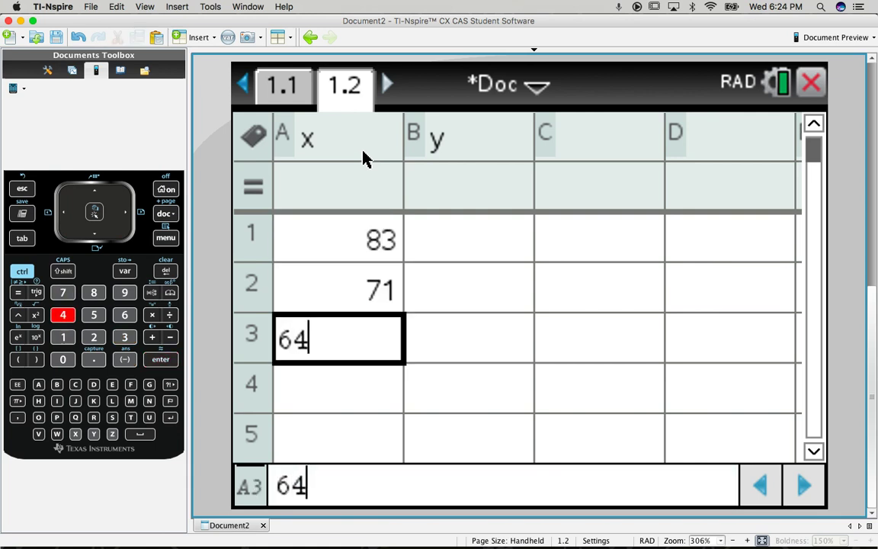
{"action": "key", "text": "Return"}
{"action": "type", "text": "69"}
{"action": "key", "text": "Return"}
{"action": "type", "text": "69"}
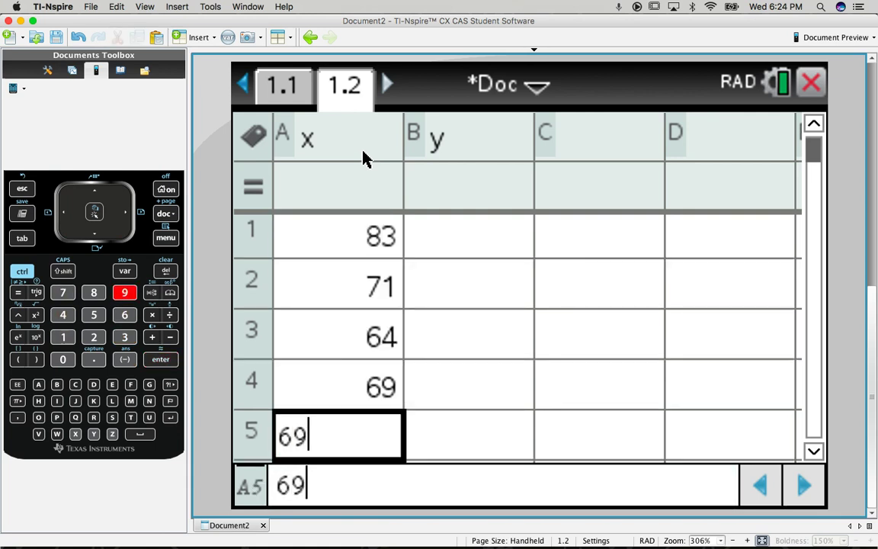
{"action": "key", "text": "Return"}
Enter 183, 168, 171, 178, 176 into column y
{"action": "key", "text": "Right"}
{"action": "key", "text": "Up"}
{"action": "key", "text": "Up"}
{"action": "key", "text": "Up"}
{"action": "key", "text": "Up"}
{"action": "key", "text": "Up"}
{"action": "key", "text": "Up"}
{"action": "key", "text": "Up"}
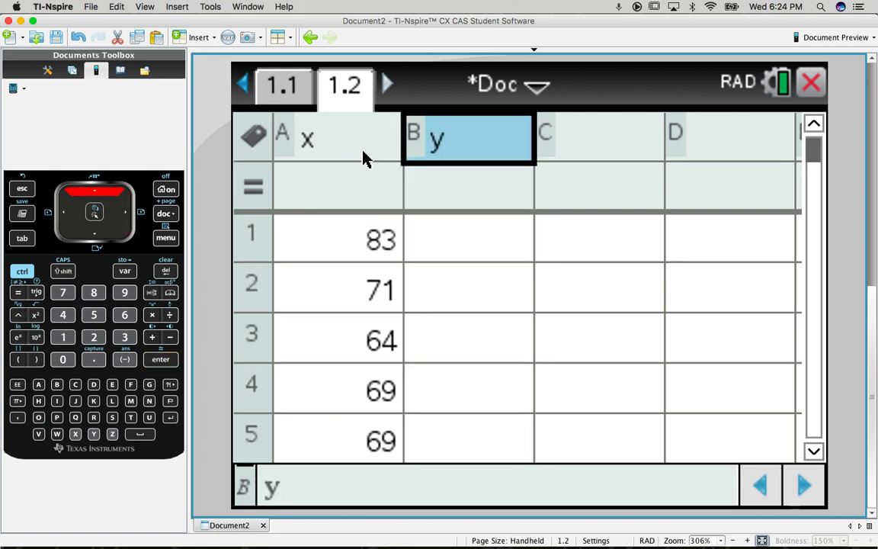
{"action": "key", "text": "Down"}
{"action": "key", "text": "Down"}
{"action": "type", "text": "183"}
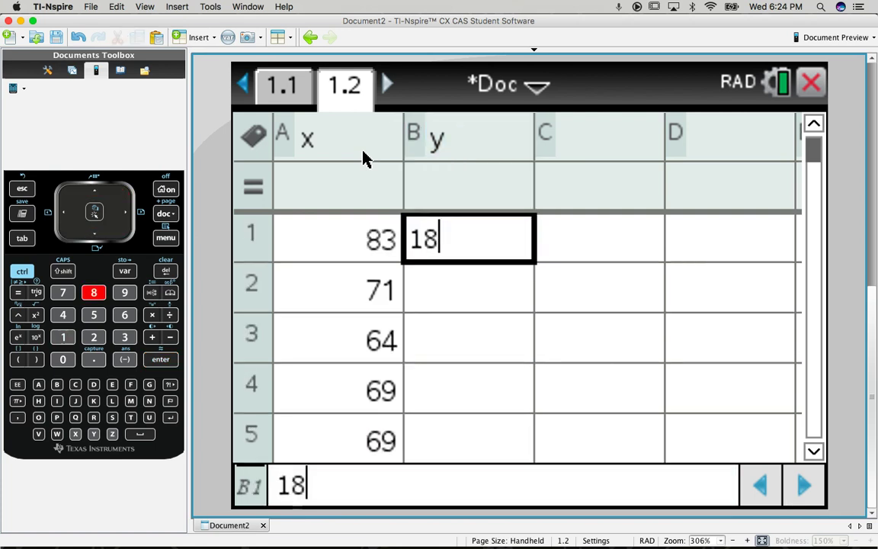
{"action": "key", "text": "Return"}
{"action": "type", "text": "168"}
{"action": "key", "text": "Return"}
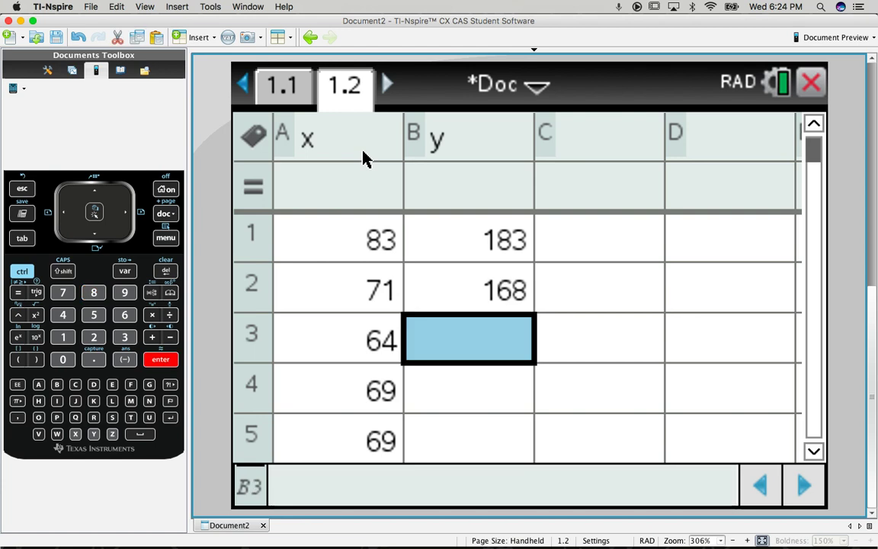
{"action": "type", "text": "171"}
{"action": "key", "text": "Return"}
{"action": "type", "text": "178"}
{"action": "key", "text": "Return"}
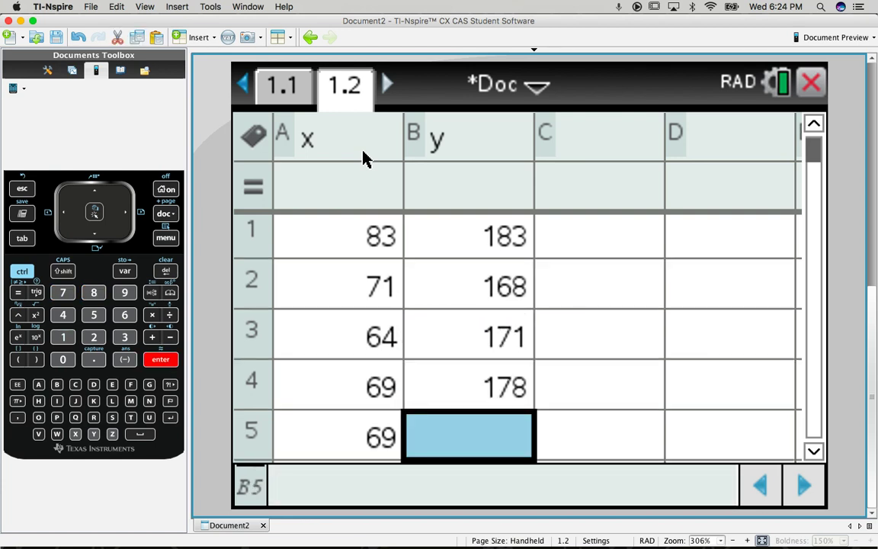
{"action": "type", "text": "176"}
{"action": "key", "text": "Return"}
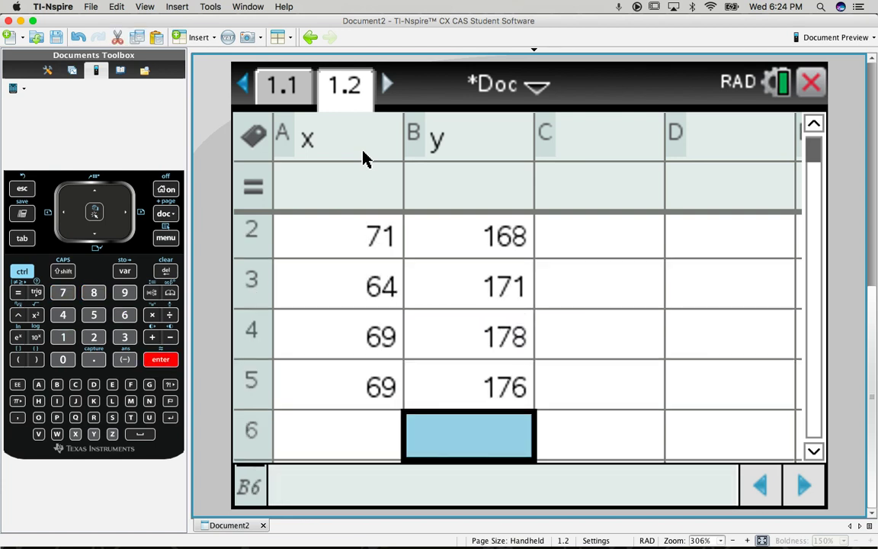
{"action": "key", "text": "Up"}
{"action": "key", "text": "Up"}
{"action": "key", "text": "Up"}
{"action": "key", "text": "Up"}
{"action": "key", "text": "Up"}
{"action": "key", "text": "Up"}
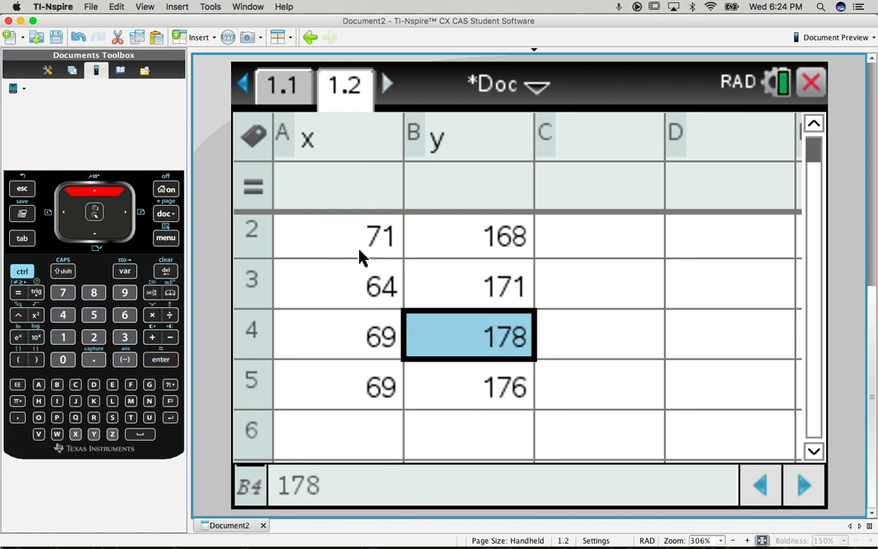
{"action": "key", "text": "Left"}
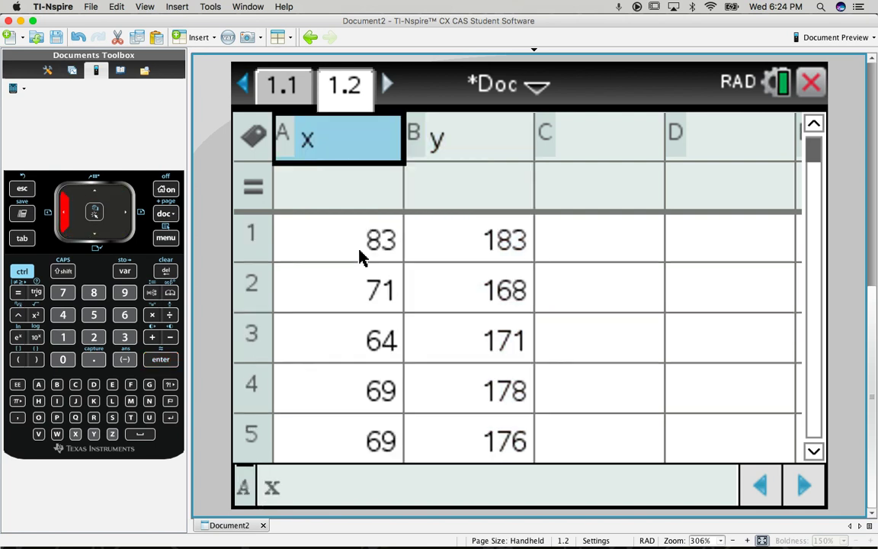
Add a Data & Statistics page plotting y against x as a scatter plot
{"action": "left_click", "coordinate": [348, 248]}
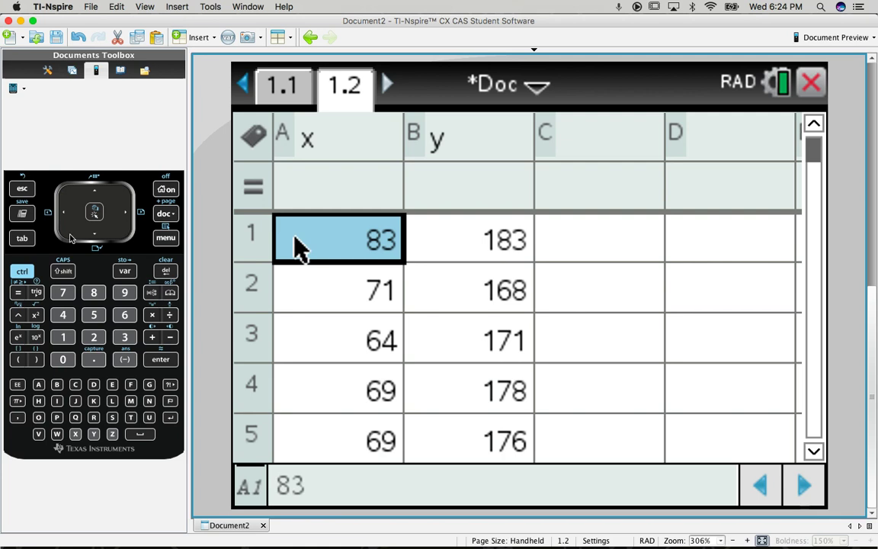
{"action": "left_click", "coordinate": [166, 215]}
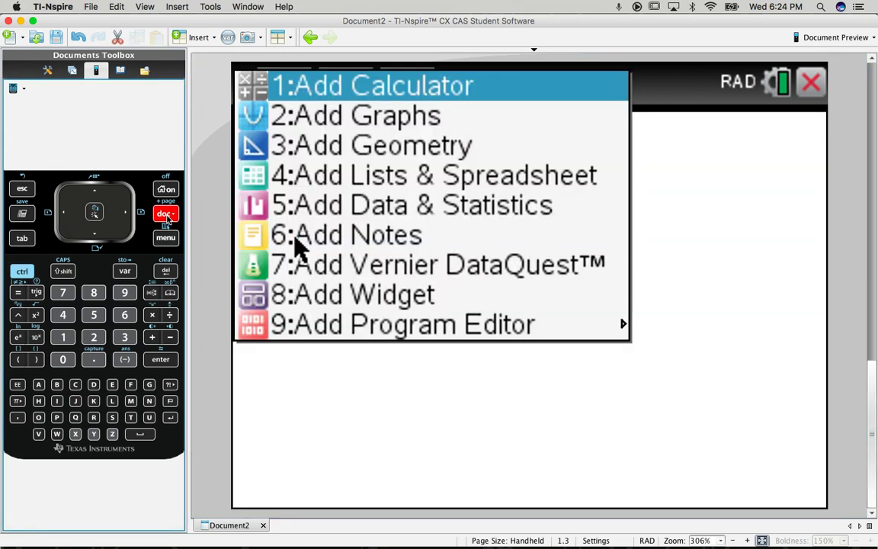
{"action": "left_click", "coordinate": [355, 211]}
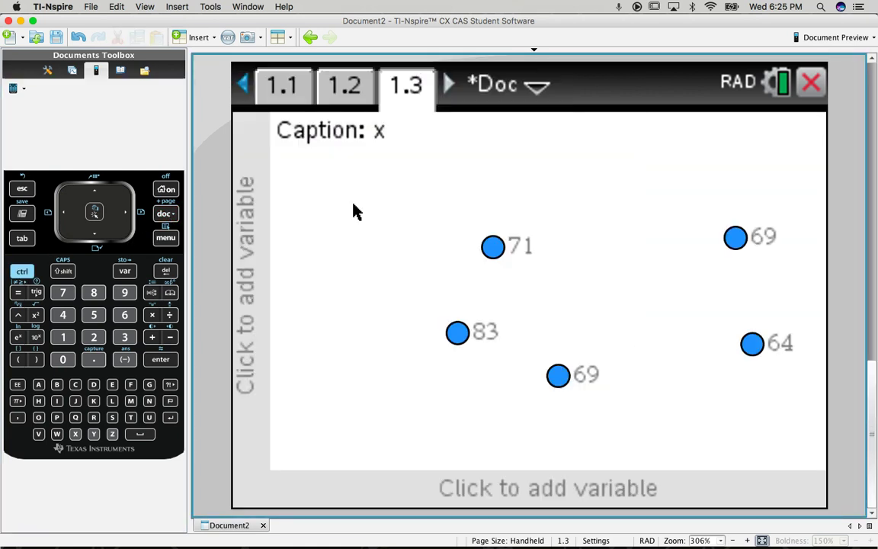
{"action": "left_click", "coordinate": [487, 478]}
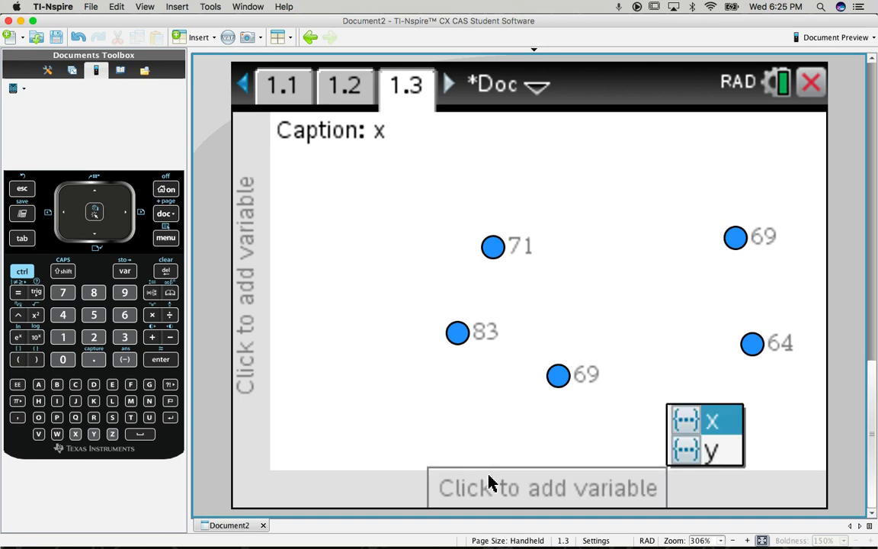
{"action": "left_click", "coordinate": [709, 422]}
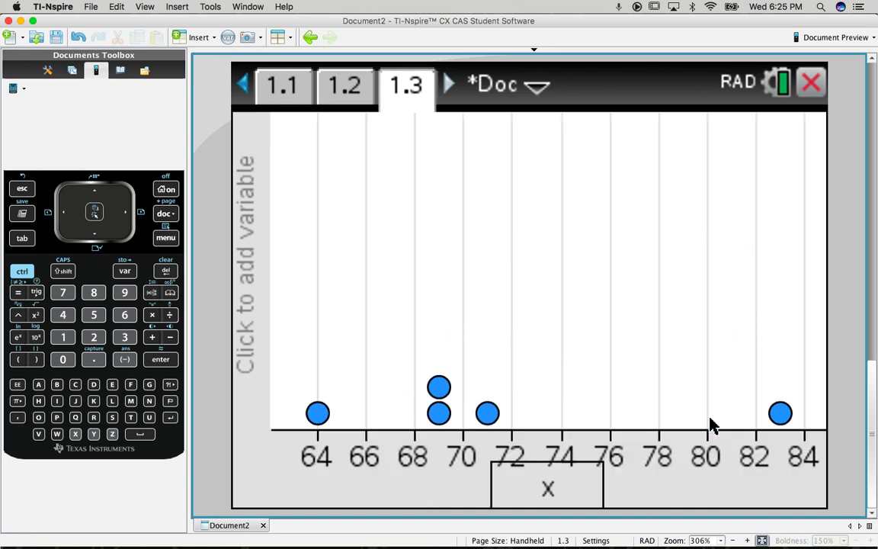
{"action": "left_click", "coordinate": [253, 272]}
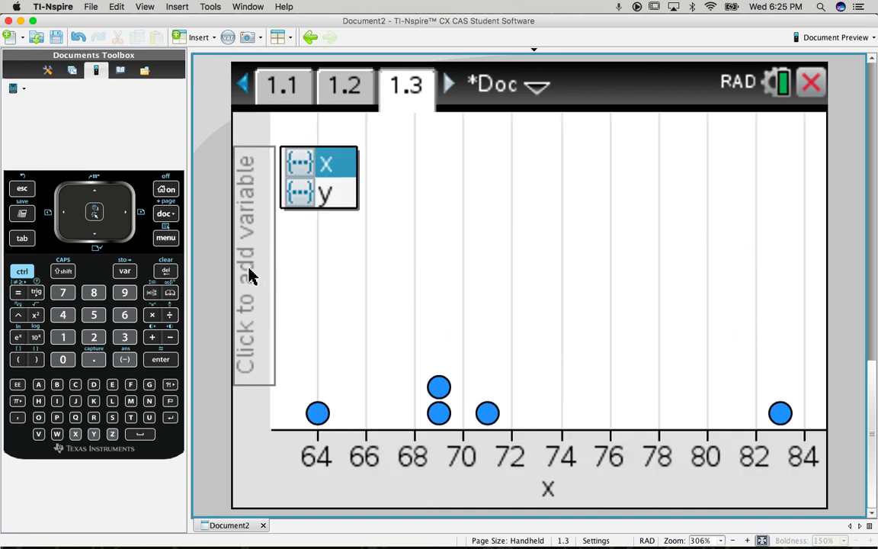
{"action": "left_click", "coordinate": [326, 202]}
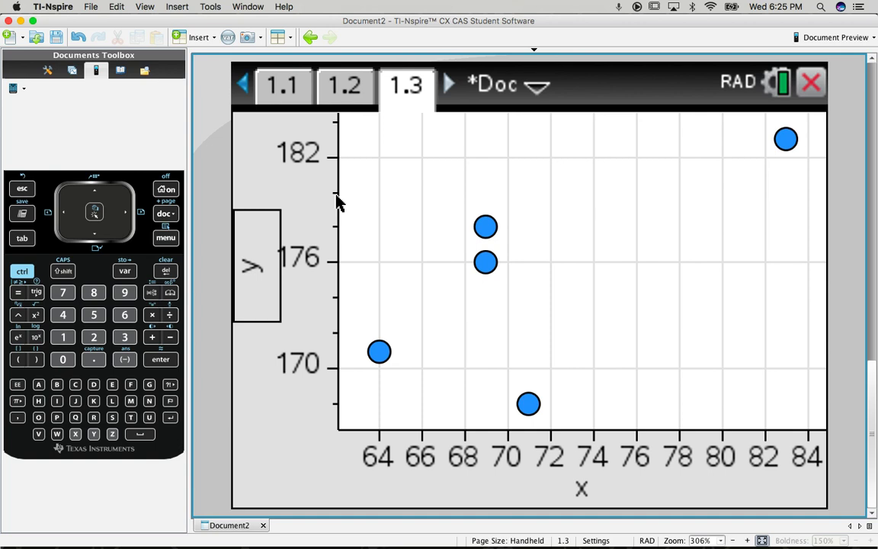
Show the linear regression line on the plot and move its equation label near the line
{"action": "left_click", "coordinate": [164, 241]}
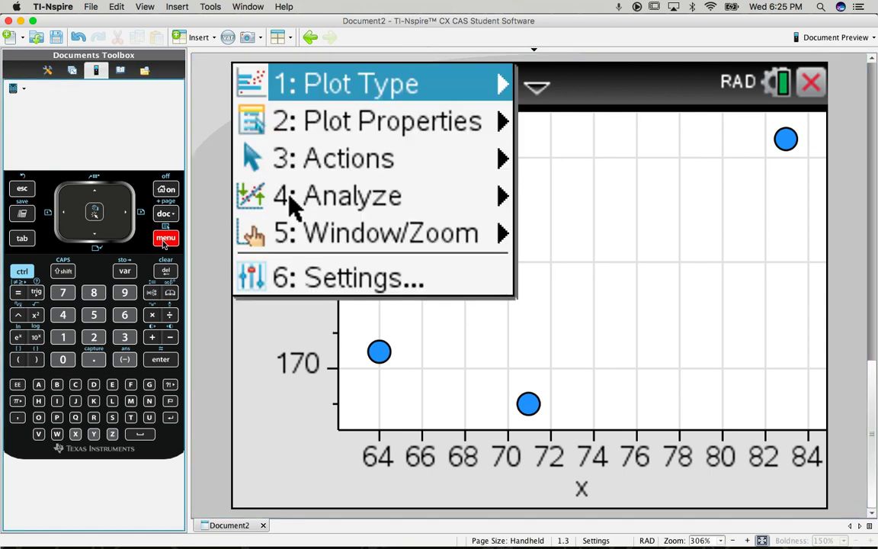
{"action": "mouse_move", "coordinate": [337, 195]}
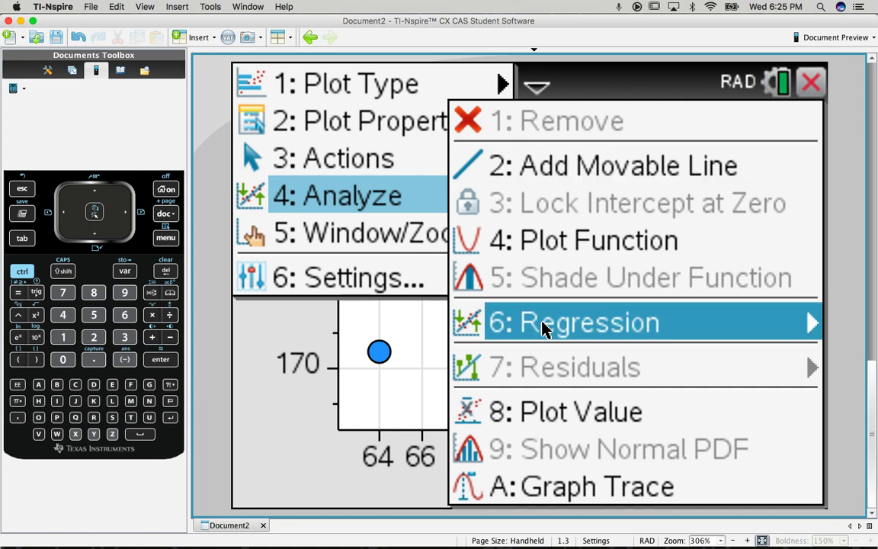
{"action": "mouse_move", "coordinate": [542, 328]}
{"action": "left_click", "coordinate": [405, 119]}
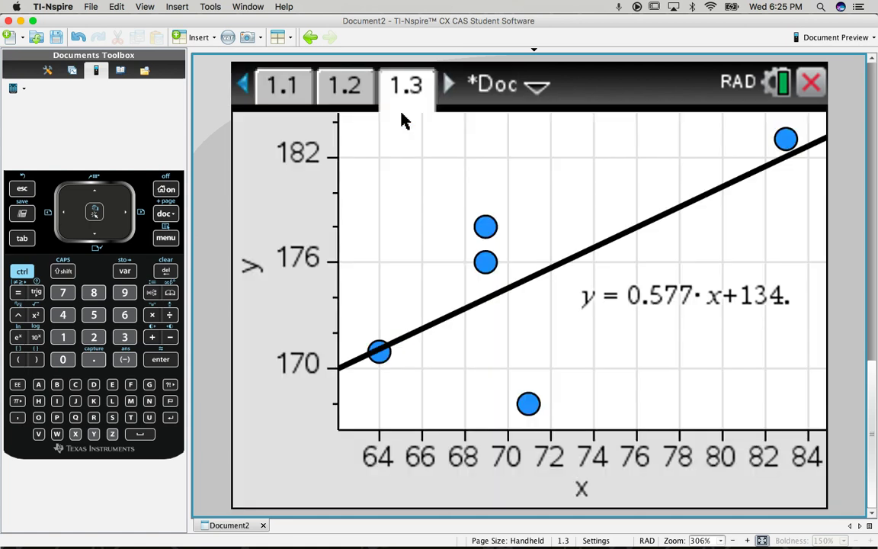
{"action": "left_click_drag", "start_coordinate": [677, 295], "coordinate": [593, 328]}
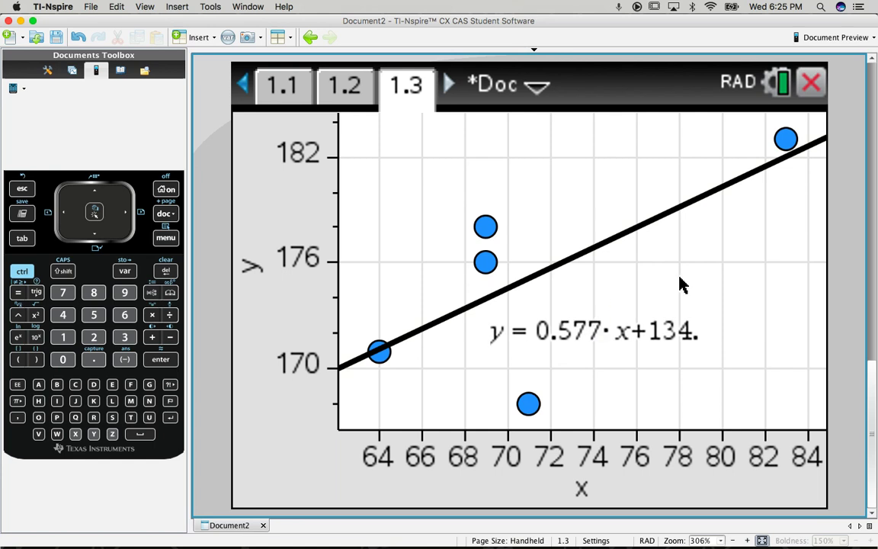
Add the quadratic regression curve y=0.026·x²+-3.33·x+278 and reposition its label
{"action": "key", "text": "super+m"}
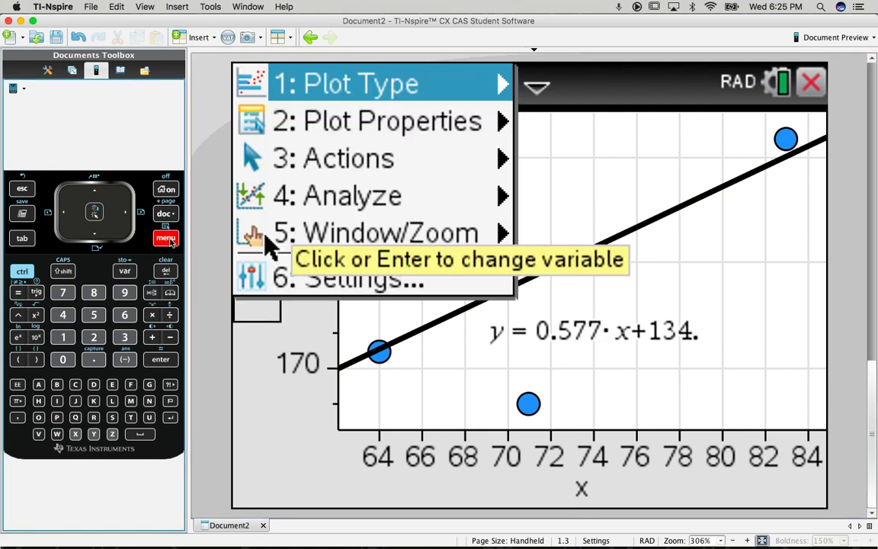
{"action": "mouse_move", "coordinate": [330, 200]}
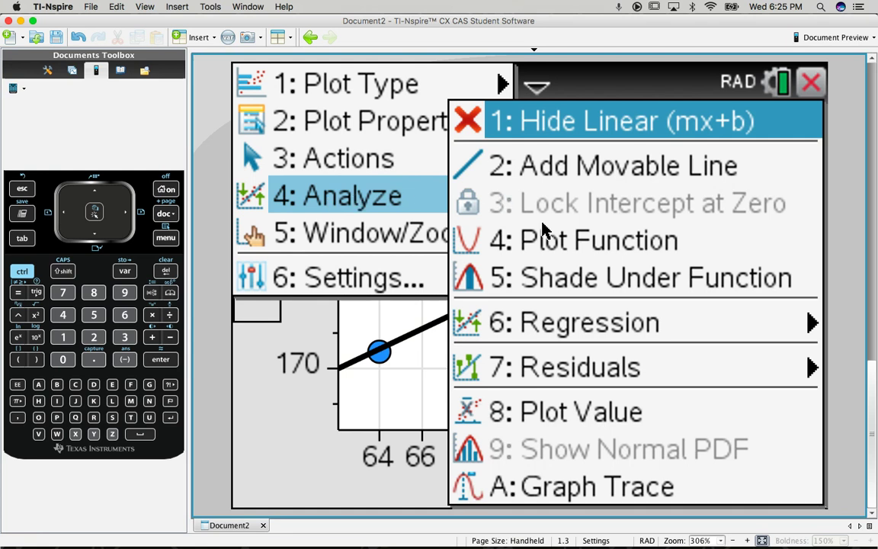
{"action": "mouse_move", "coordinate": [546, 326]}
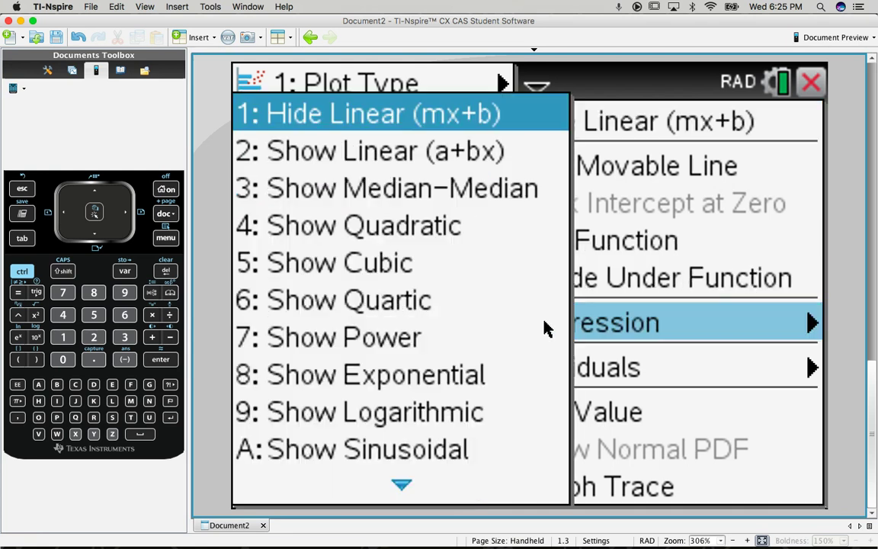
{"action": "left_click", "coordinate": [420, 235]}
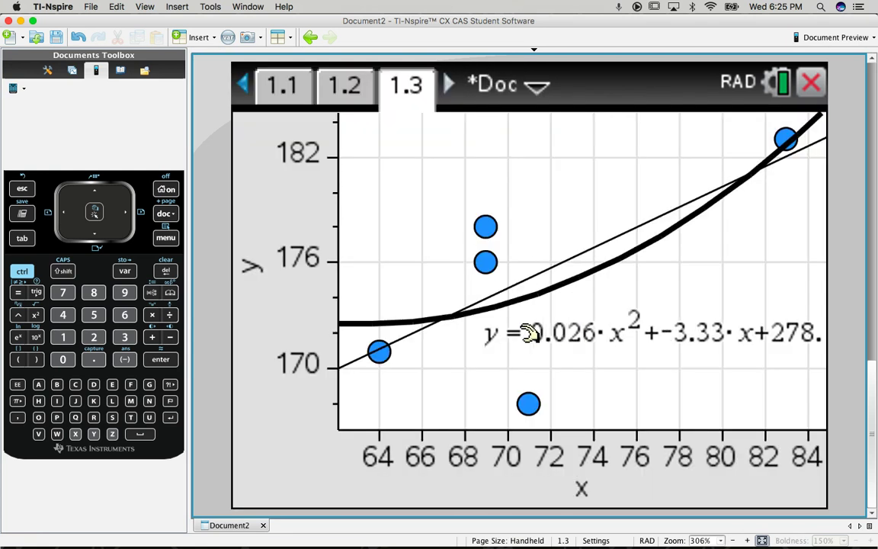
{"action": "left_click_drag", "start_coordinate": [525, 335], "coordinate": [541, 333]}
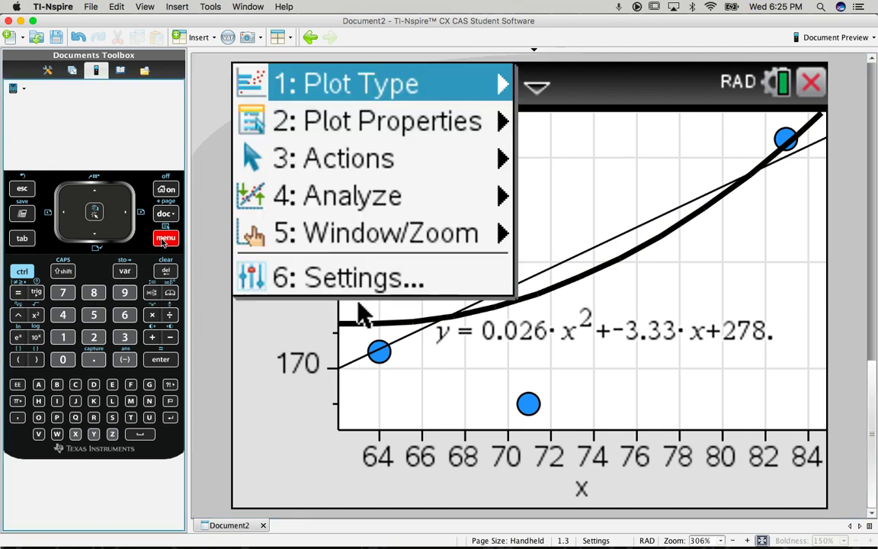
Add the exponential regression curve y=139.·(1.)^x and move its label left and down
{"action": "key", "text": "super+m"}
{"action": "left_click", "coordinate": [307, 197]}
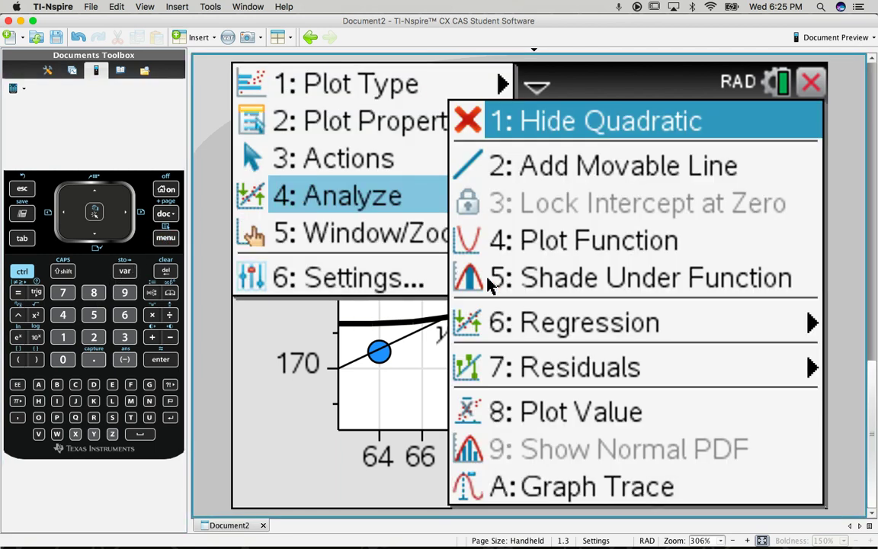
{"action": "left_click", "coordinate": [537, 330]}
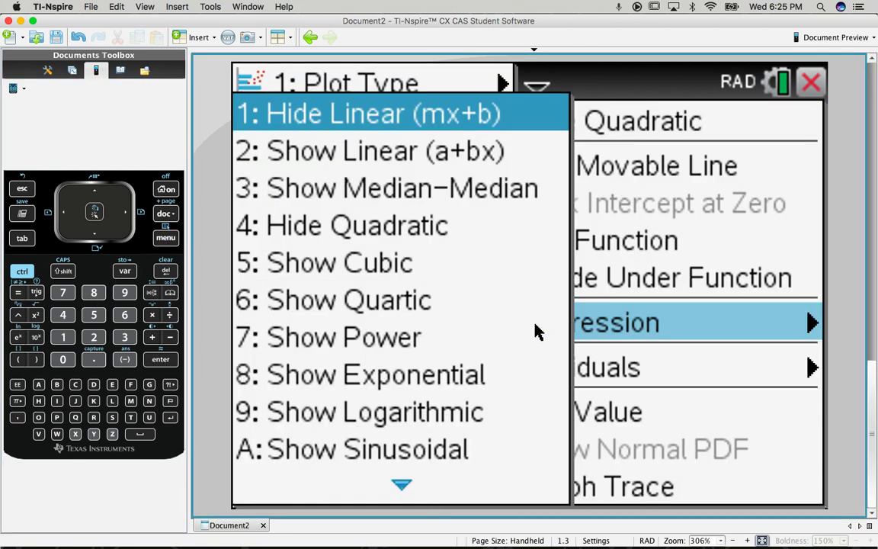
{"action": "left_click", "coordinate": [433, 380]}
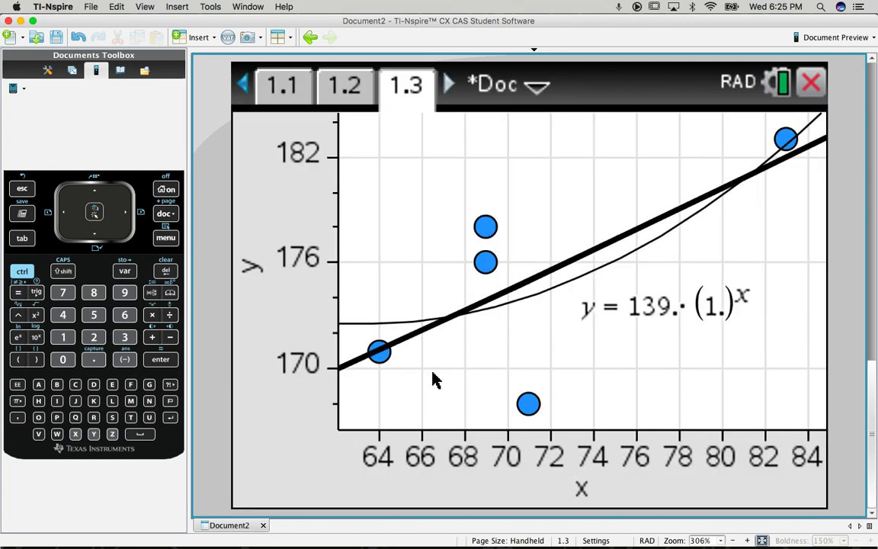
{"action": "left_click_drag", "start_coordinate": [666, 304], "coordinate": [598, 345]}
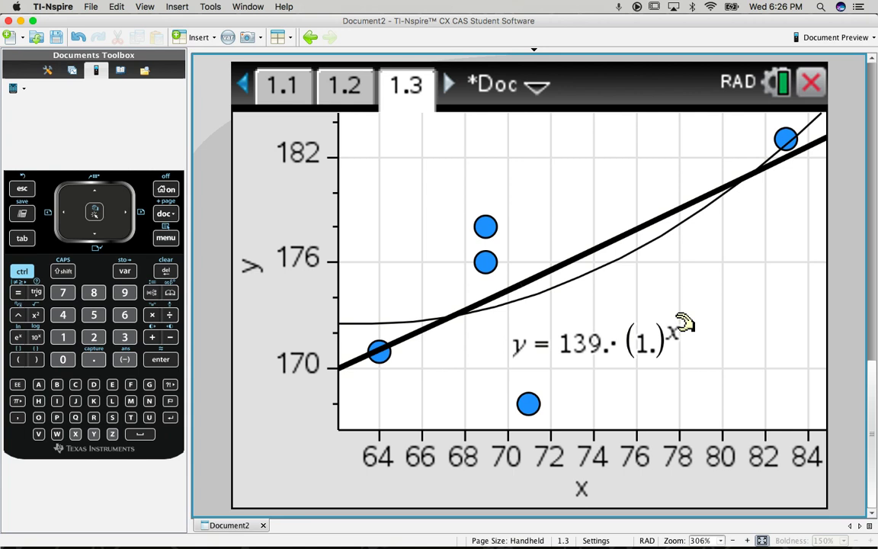
On page 1.2, select empty cell C1 and start a Quadratic Regression from Stat Calculations
{"action": "left_click", "coordinate": [346, 95]}
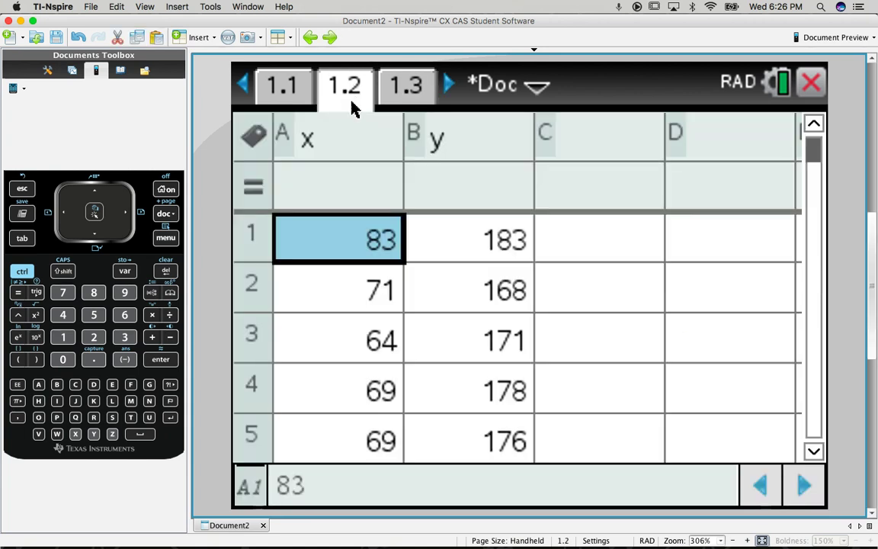
{"action": "left_click", "coordinate": [580, 233]}
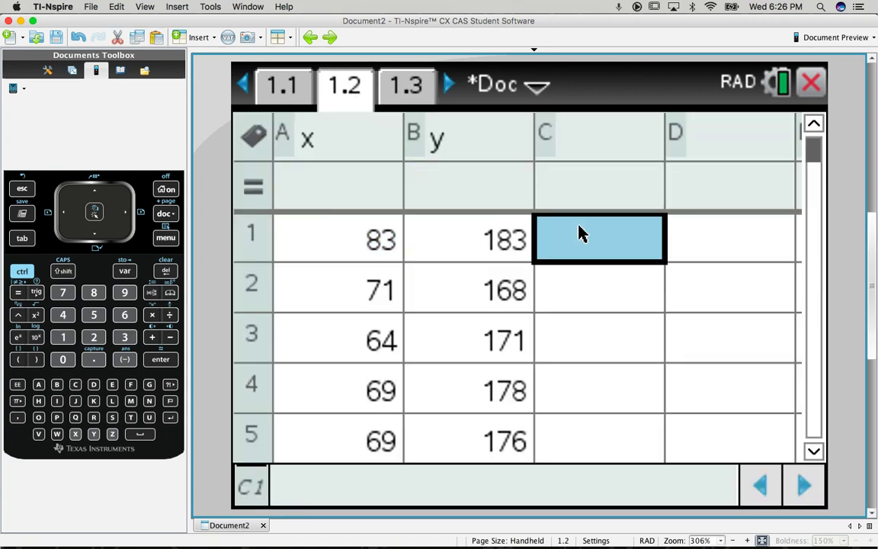
{"action": "left_click", "coordinate": [170, 239]}
{"action": "left_click", "coordinate": [338, 199]}
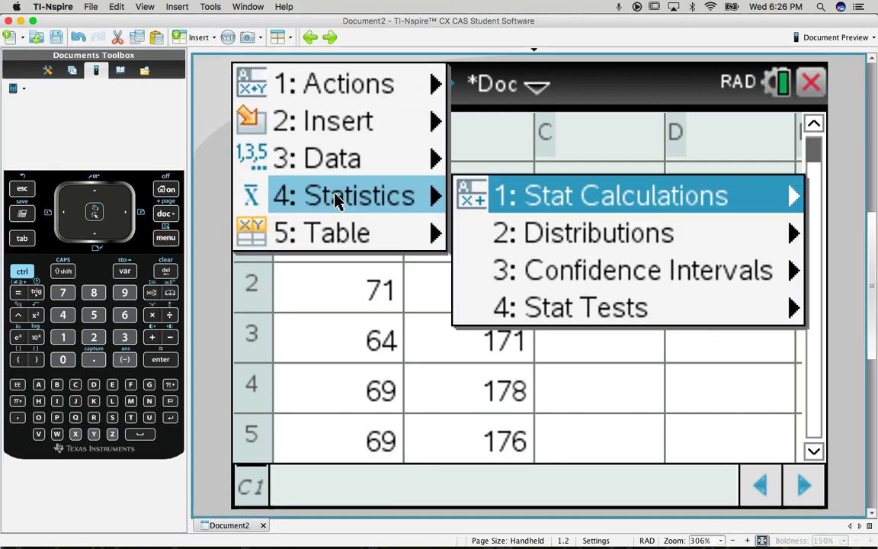
{"action": "left_click", "coordinate": [560, 309]}
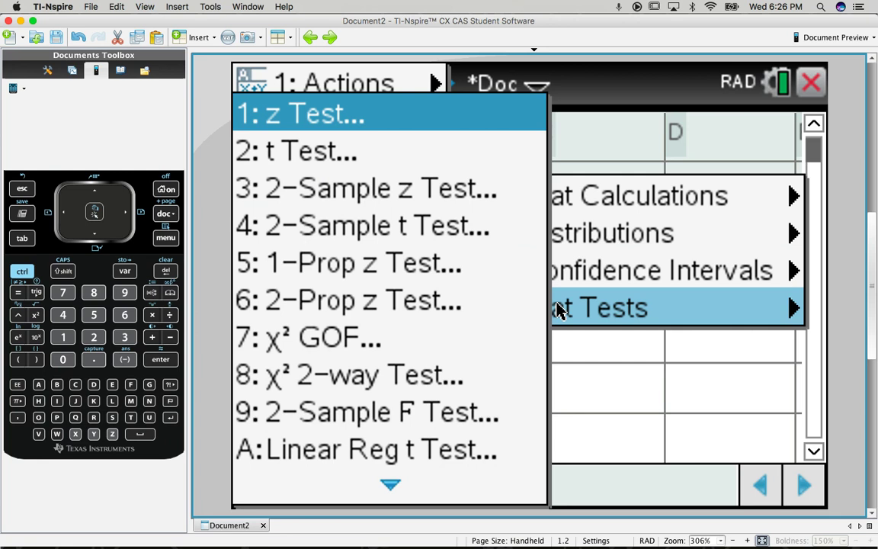
{"action": "left_click", "coordinate": [564, 301]}
{"action": "left_click", "coordinate": [632, 196]}
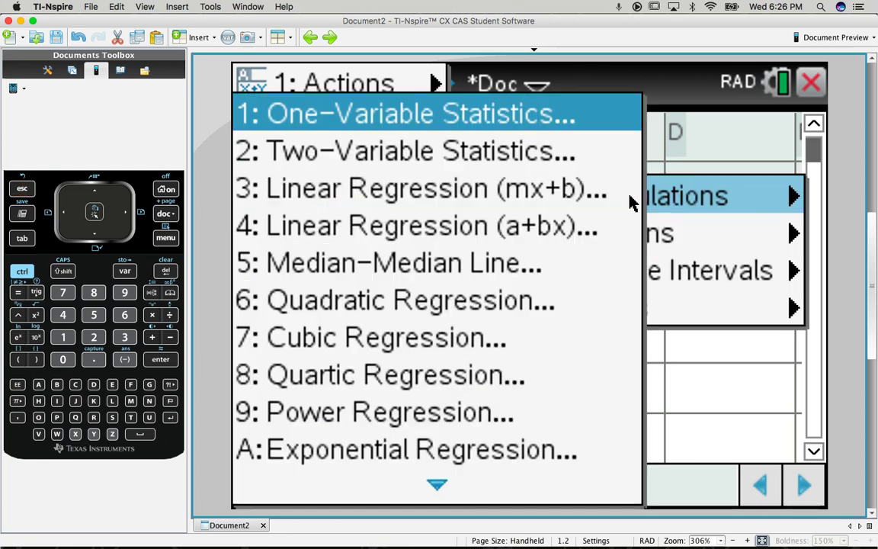
{"action": "left_click", "coordinate": [381, 305]}
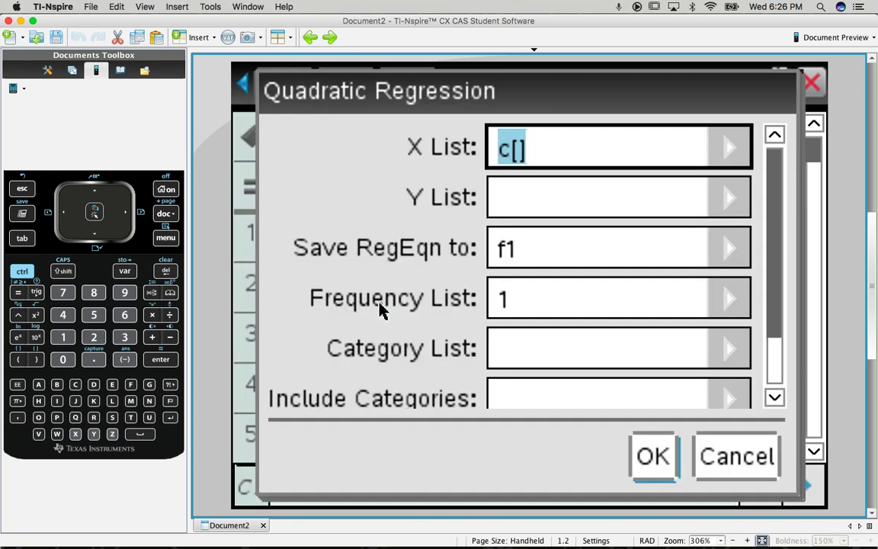
Set the regression's X List to x and Y List to y
{"action": "type", "text": "x"}
{"action": "key", "text": "Tab"}
{"action": "type", "text": "y"}
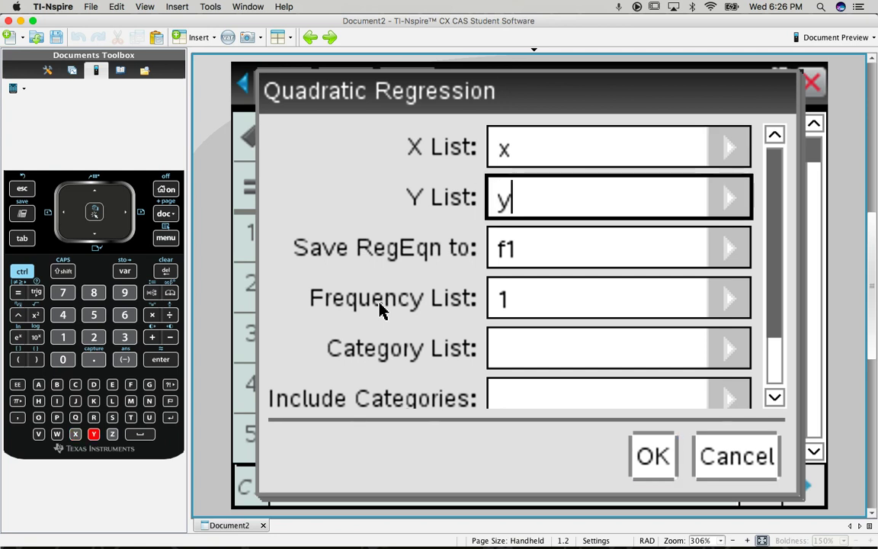
{"action": "key", "text": "Tab"}
Run the quadratic regression and view the full equation in cell E2
{"action": "left_click", "coordinate": [652, 456]}
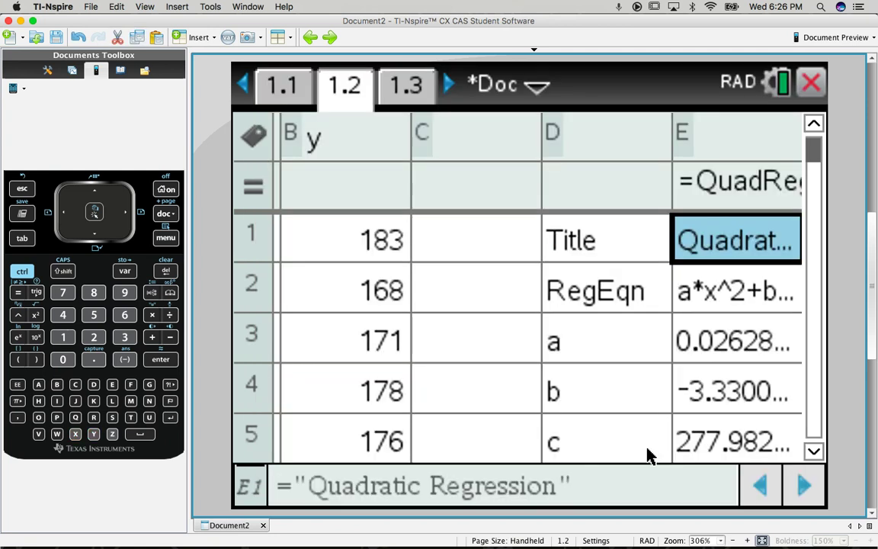
{"action": "left_click", "coordinate": [674, 366]}
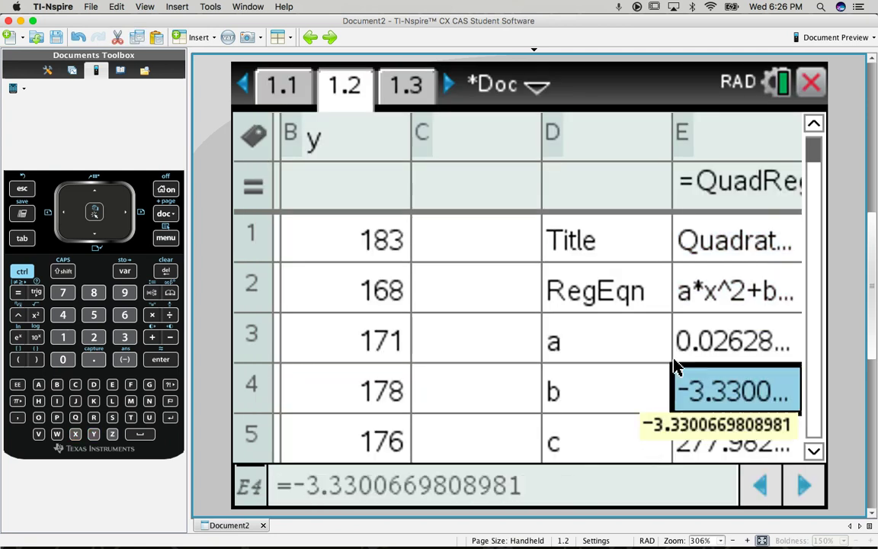
{"action": "key", "text": "Down"}
{"action": "key", "text": "Down"}
{"action": "left_click", "coordinate": [723, 242]}
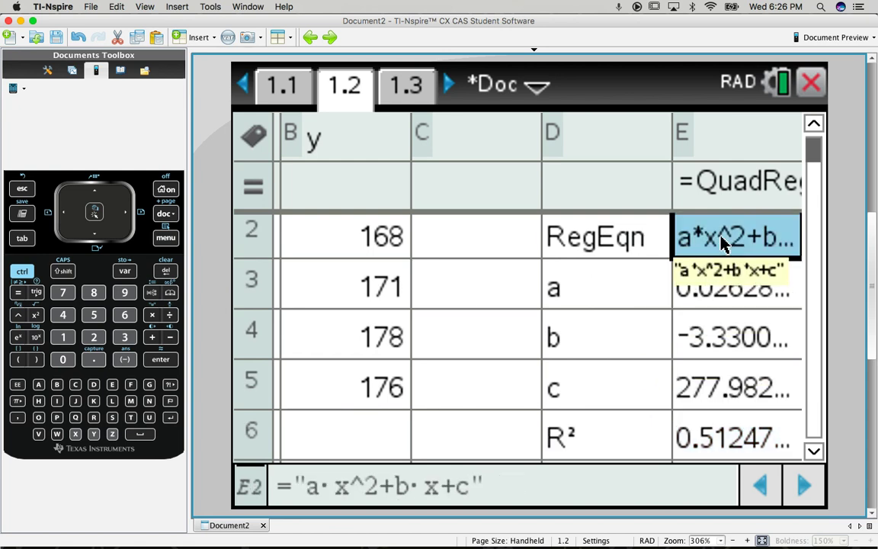
Check the full values of coefficients a, b, c and R² 0.51247384284761
{"action": "left_click", "coordinate": [717, 298]}
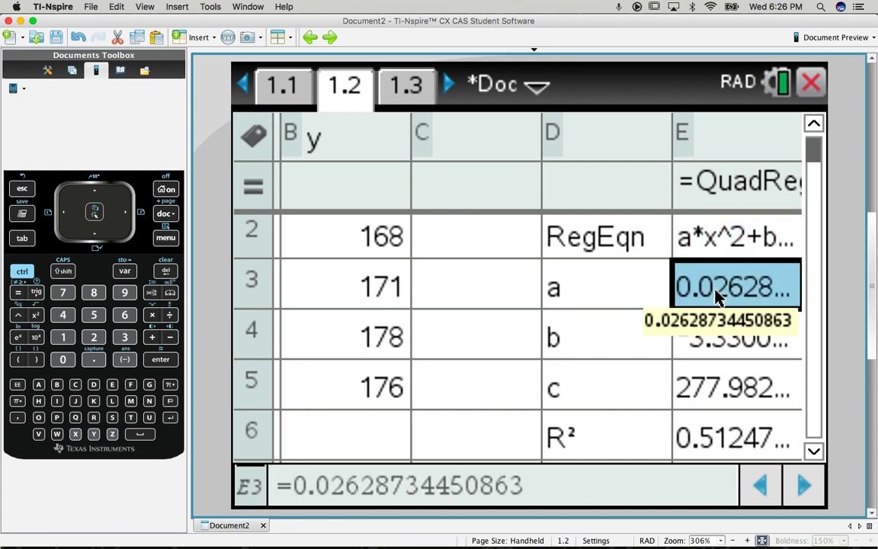
{"action": "left_click", "coordinate": [713, 244]}
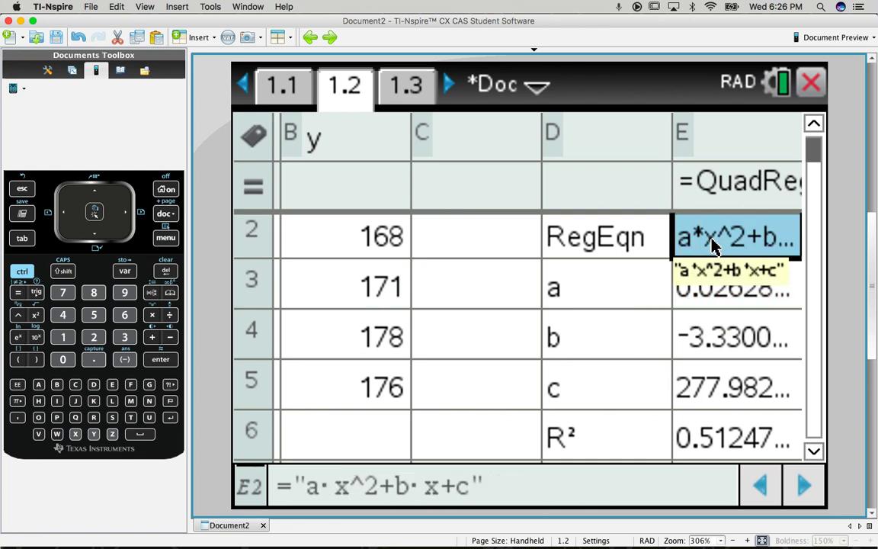
{"action": "left_click", "coordinate": [712, 344]}
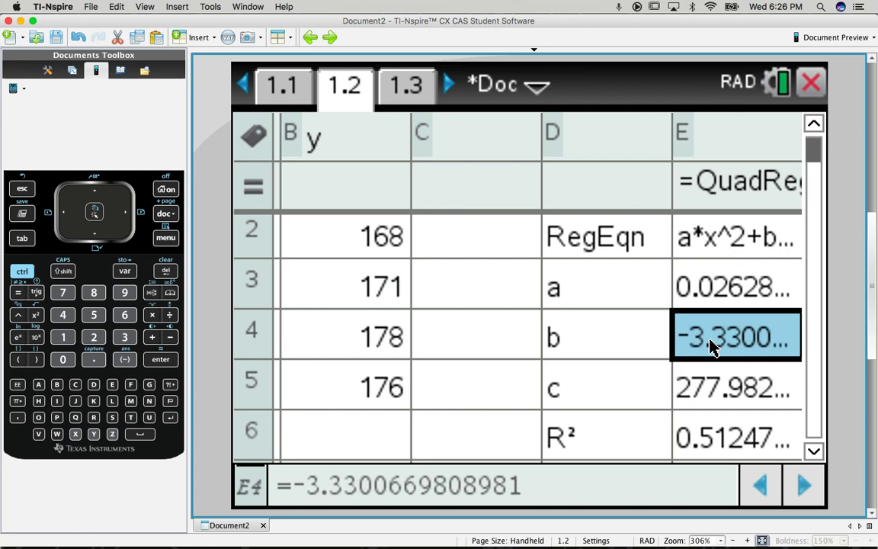
{"action": "left_click", "coordinate": [752, 247]}
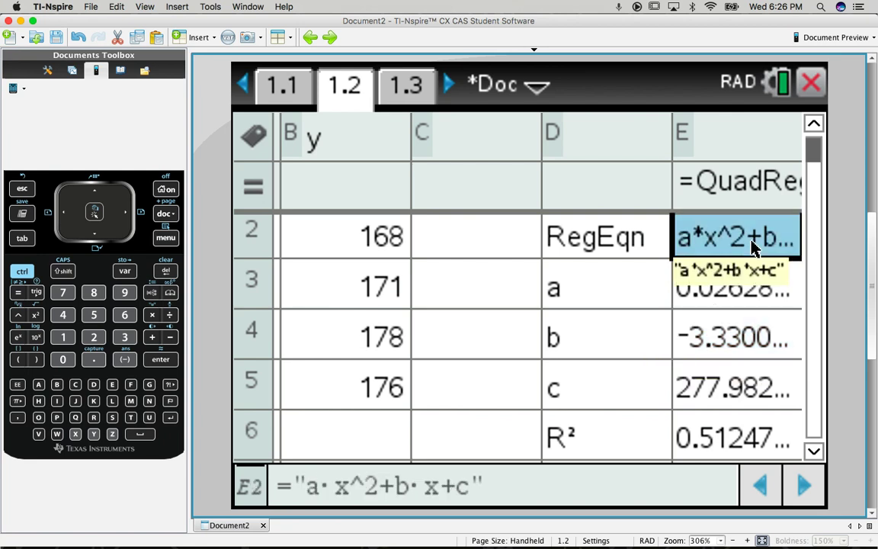
{"action": "left_click", "coordinate": [725, 391]}
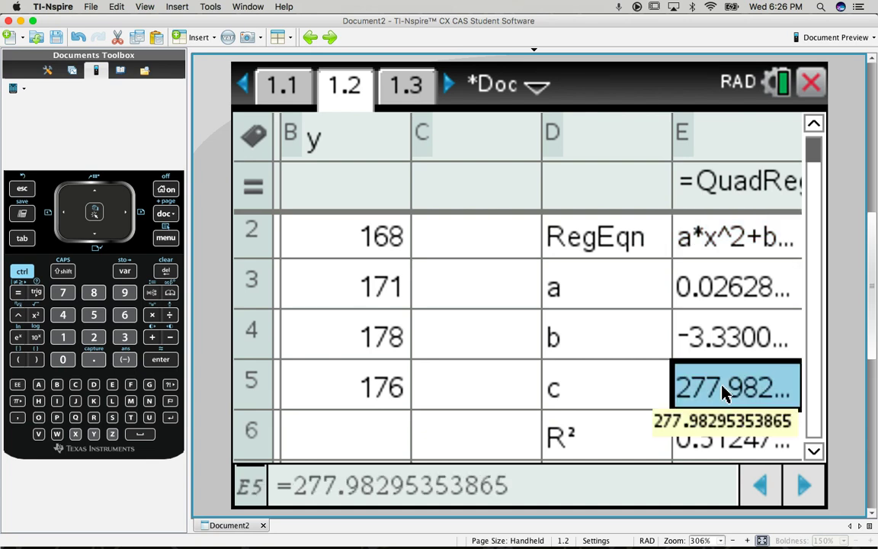
{"action": "left_click", "coordinate": [743, 256]}
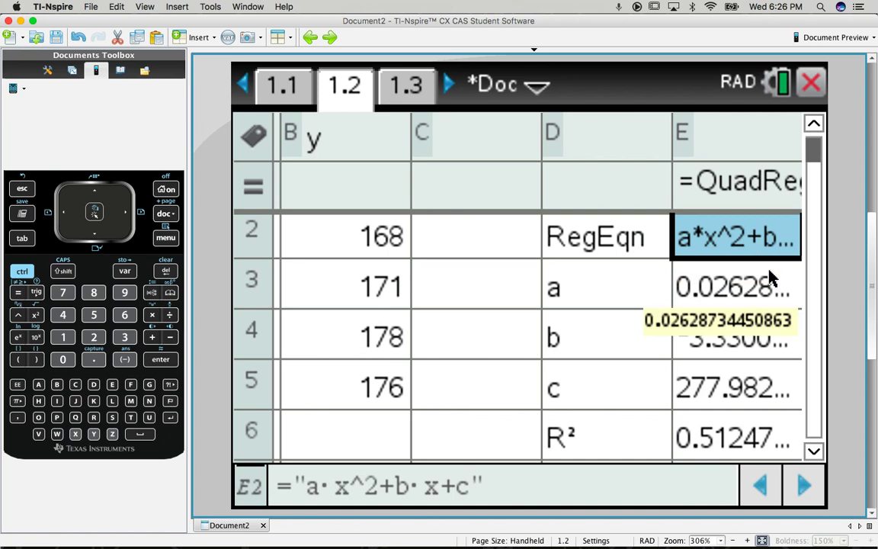
{"action": "left_click", "coordinate": [717, 437]}
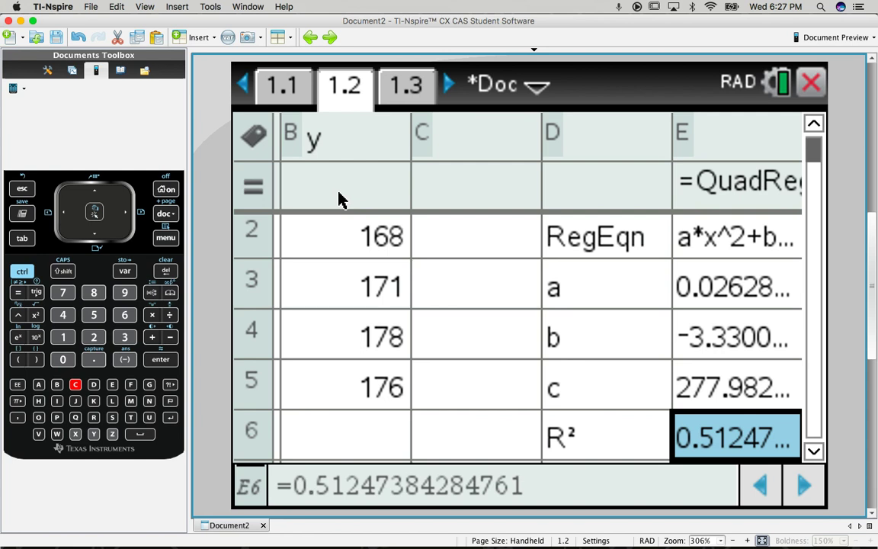
Evaluate √0.51247 on calculator page 1.1, giving 0.715870099948
{"action": "left_click", "coordinate": [280, 85]}
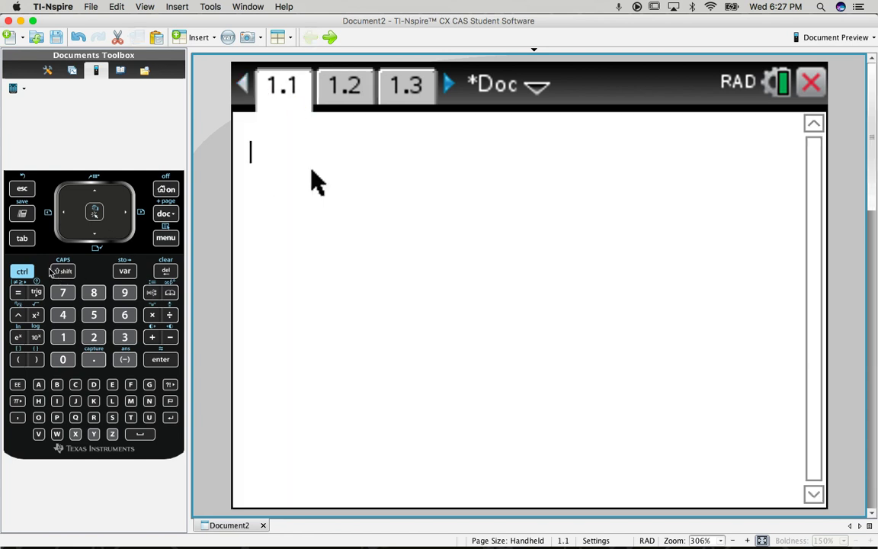
{"action": "key", "text": "ctrl+shift+t"}
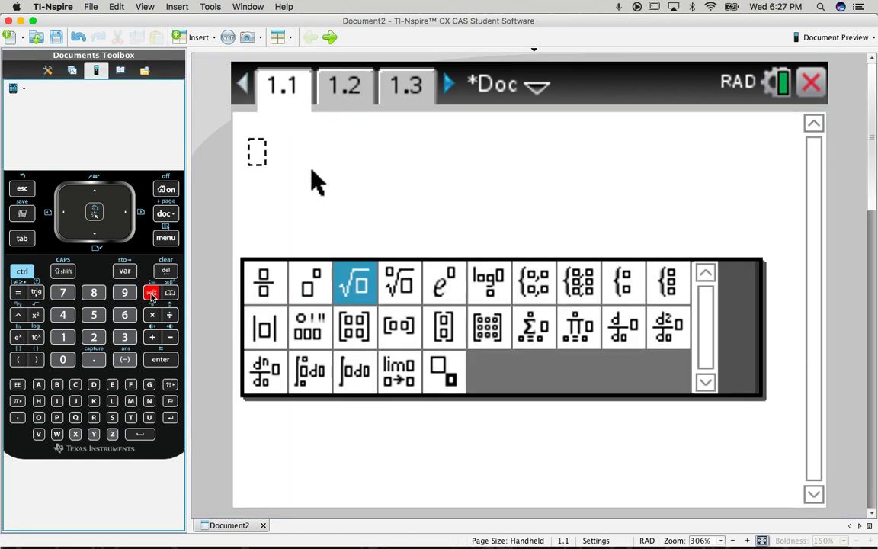
{"action": "left_click", "coordinate": [351, 286]}
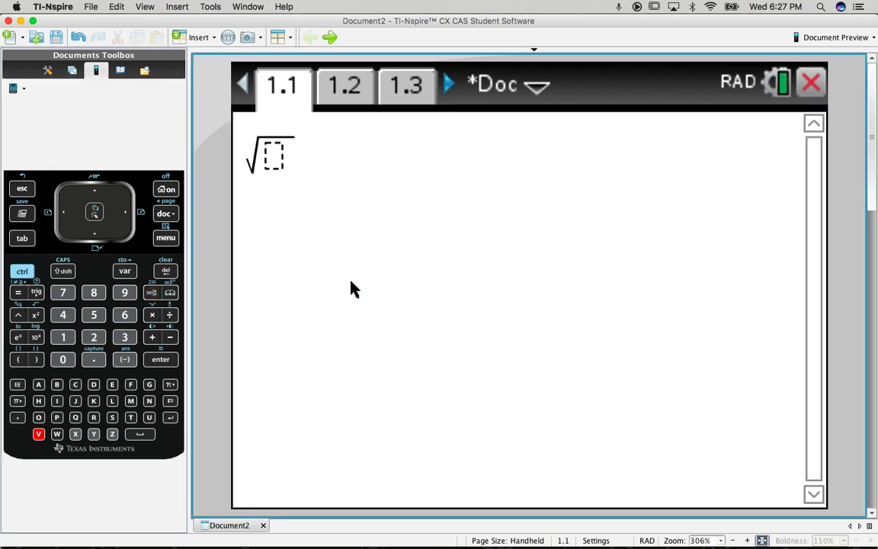
{"action": "key", "text": "ctrl+v"}
{"action": "left_click", "coordinate": [352, 90]}
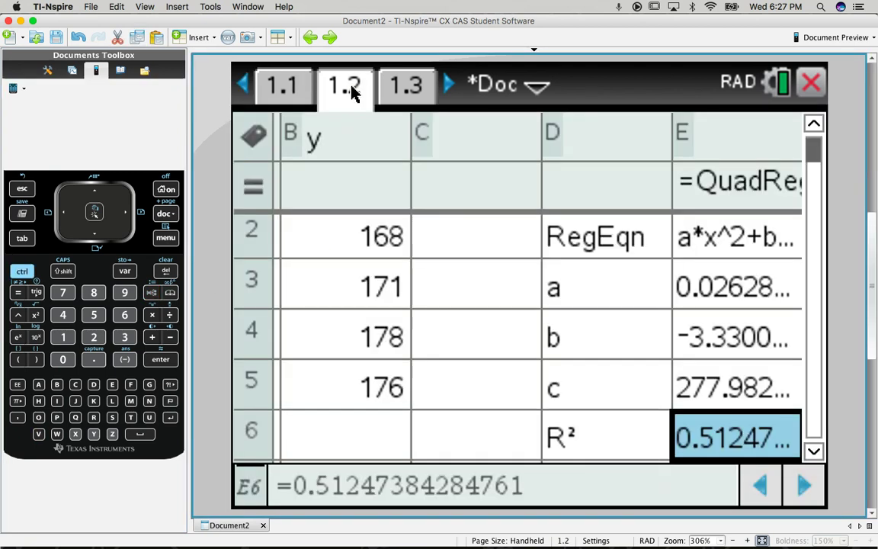
{"action": "left_click", "coordinate": [283, 89]}
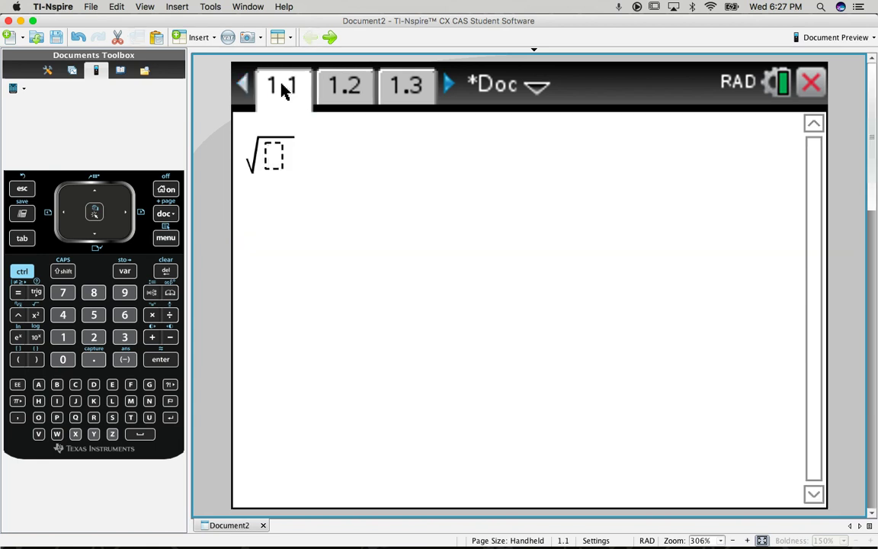
{"action": "type", "text": ".51247"}
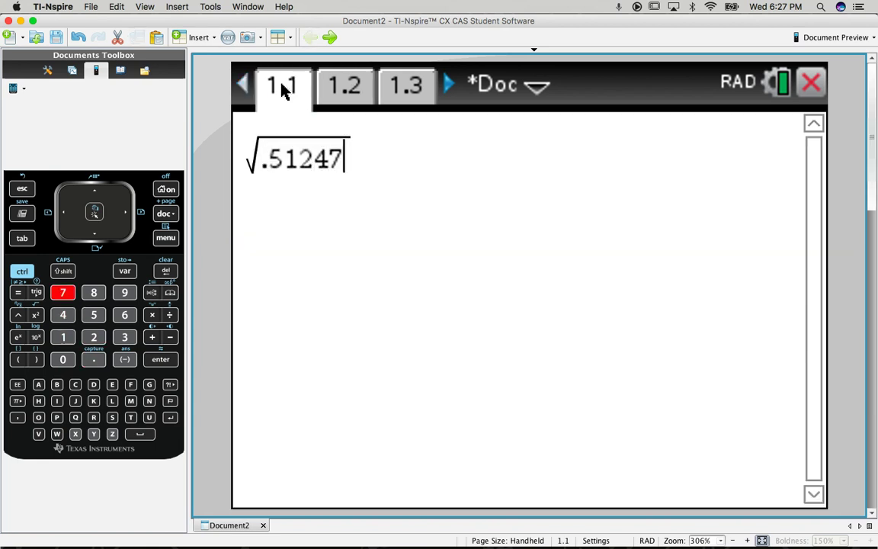
{"action": "key", "text": "Return"}
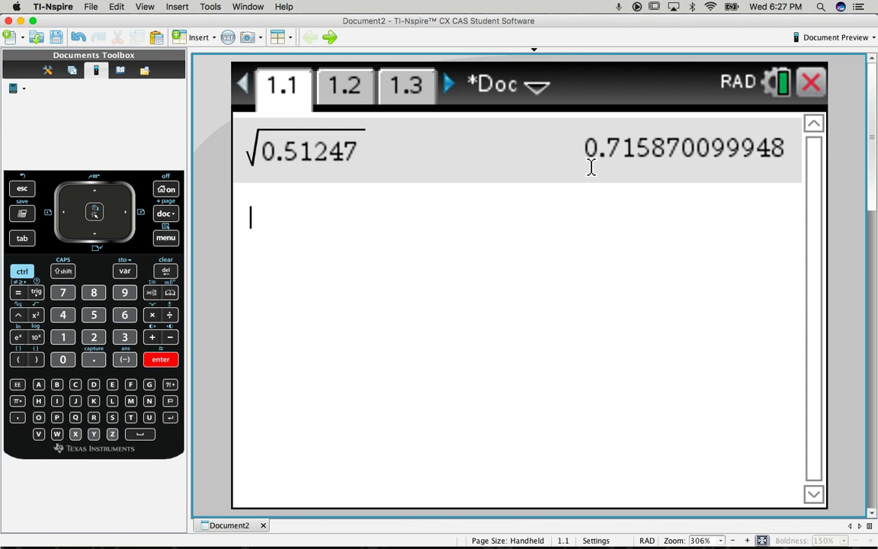
On spreadsheet page 1.2, select empty cell C1
{"action": "left_click", "coordinate": [346, 86]}
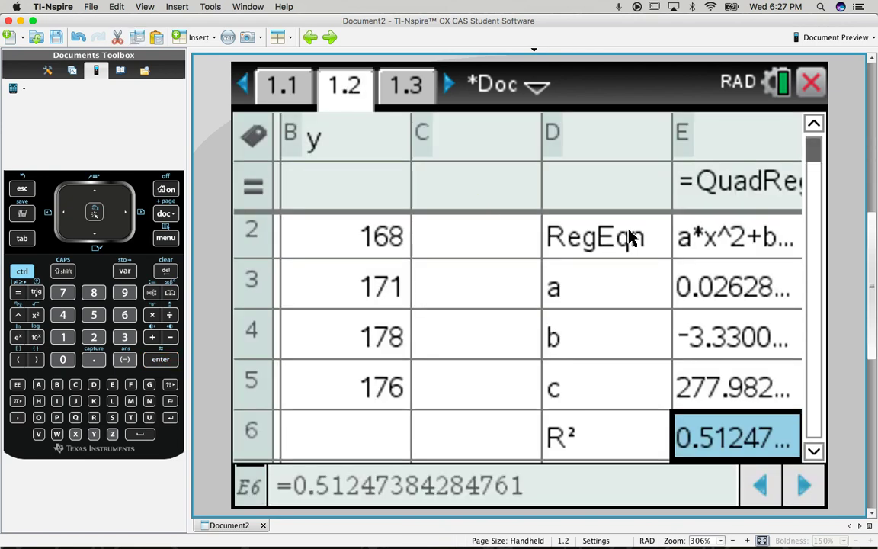
{"action": "left_click", "coordinate": [472, 243]}
{"action": "key", "text": "Left"}
{"action": "key", "text": "Left"}
{"action": "key", "text": "Left"}
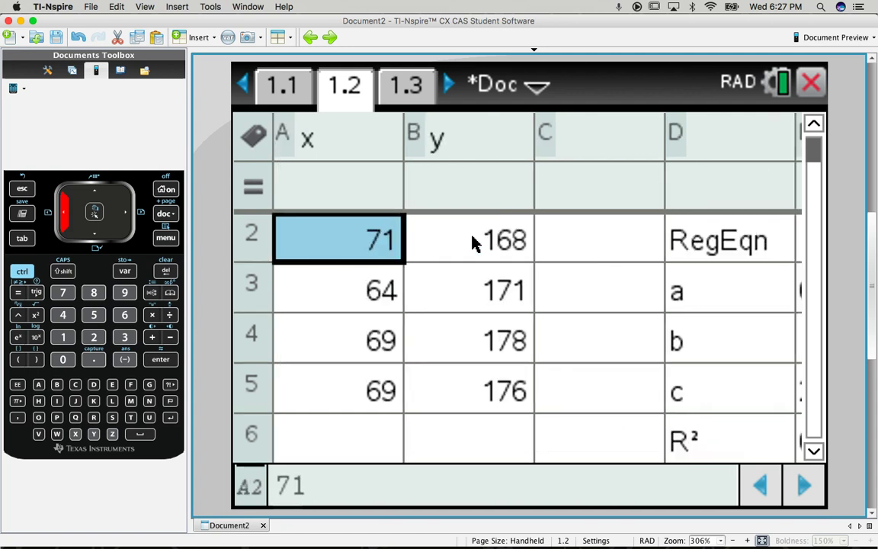
{"action": "key", "text": "Up"}
{"action": "key", "text": "Right"}
{"action": "key", "text": "Right"}
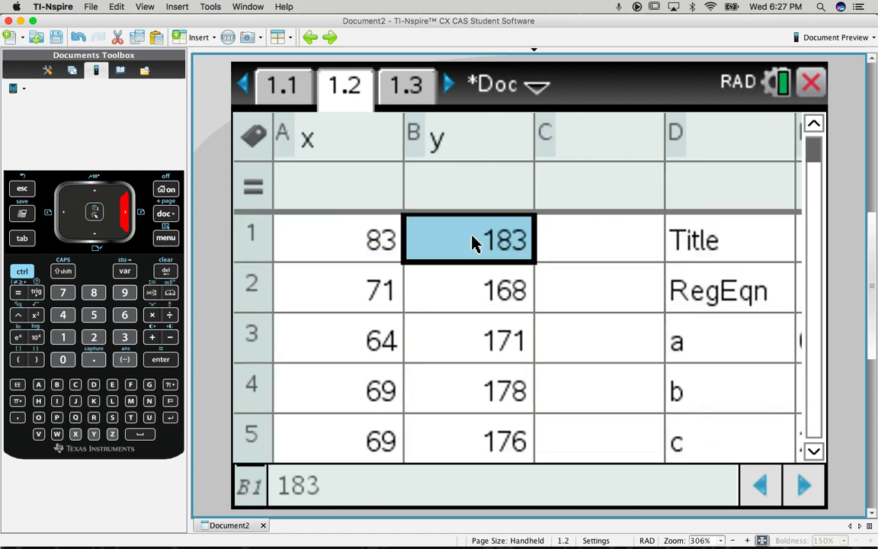
{"action": "key", "text": "Right"}
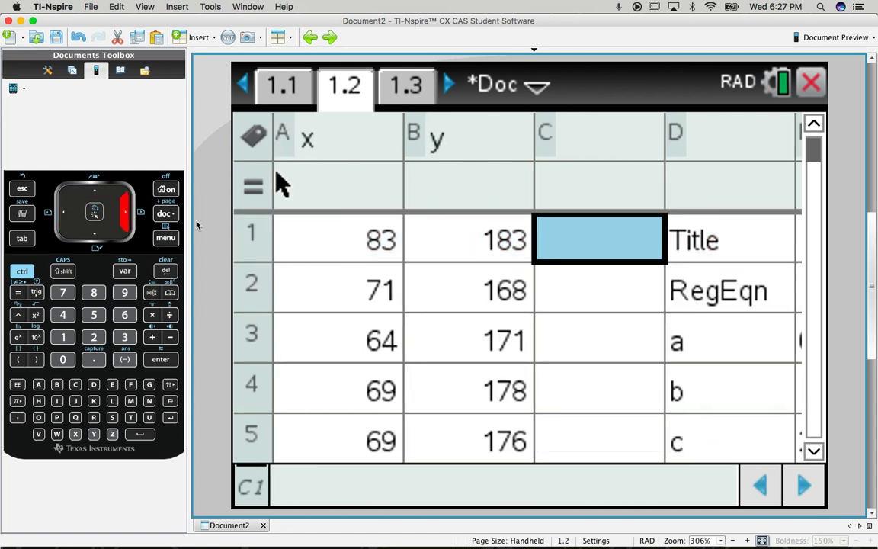
Run Exponential Regression with X List x and Y List y
{"action": "left_click", "coordinate": [172, 238]}
{"action": "mouse_move", "coordinate": [343, 196]}
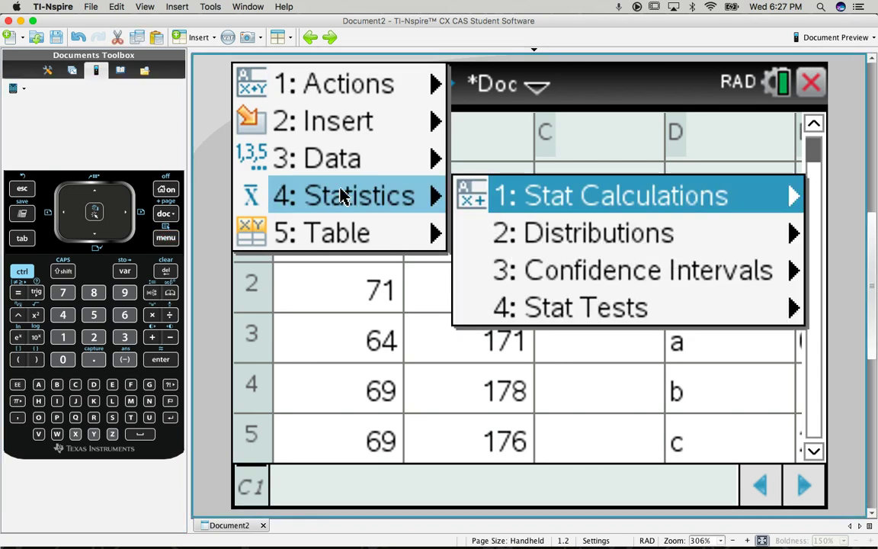
{"action": "mouse_move", "coordinate": [514, 196]}
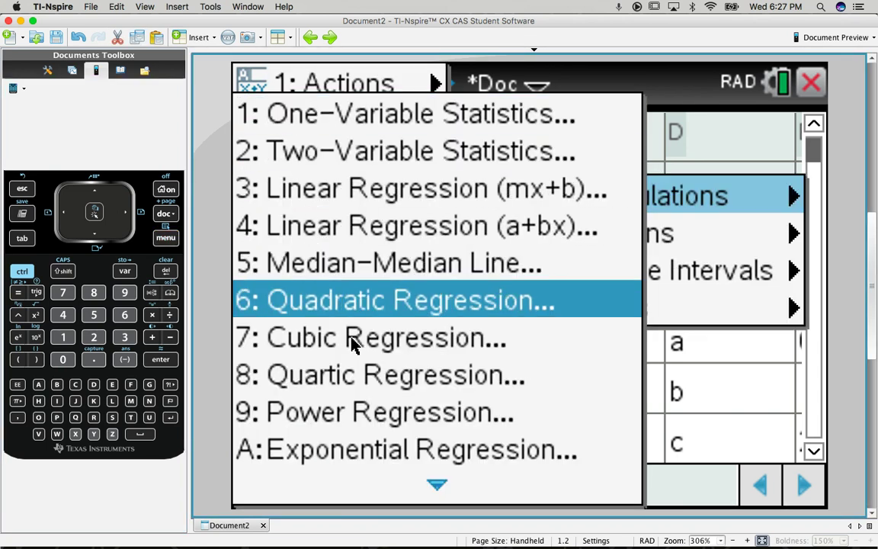
{"action": "left_click", "coordinate": [351, 450]}
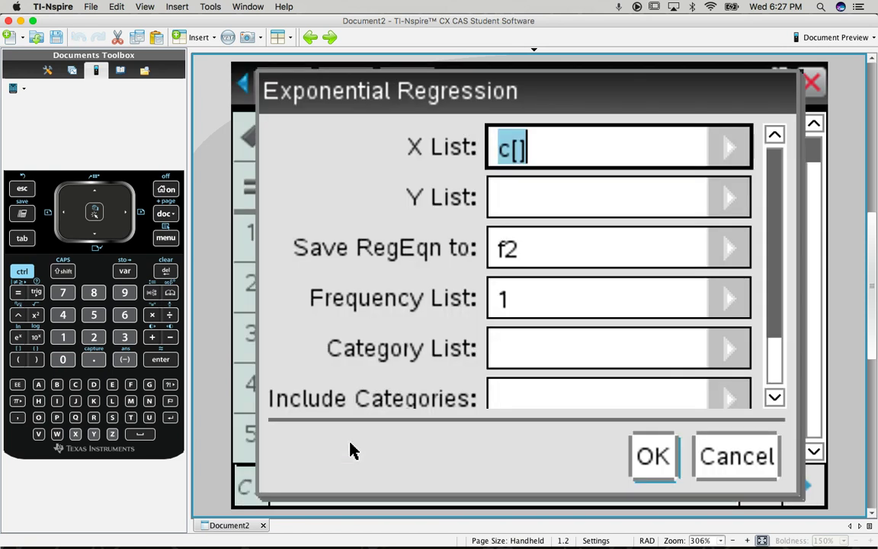
{"action": "type", "text": "x"}
{"action": "key", "text": "Tab"}
{"action": "type", "text": "y"}
{"action": "key", "text": "Tab"}
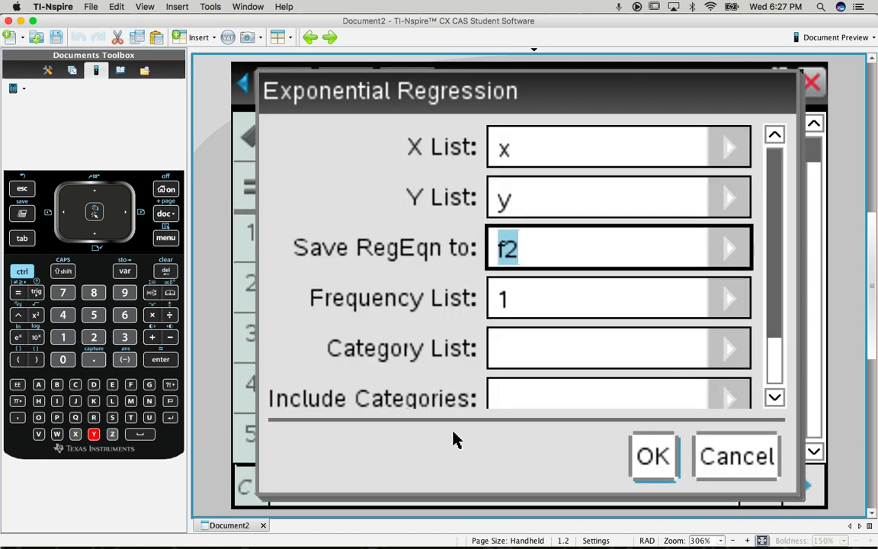
{"action": "left_click", "coordinate": [671, 451]}
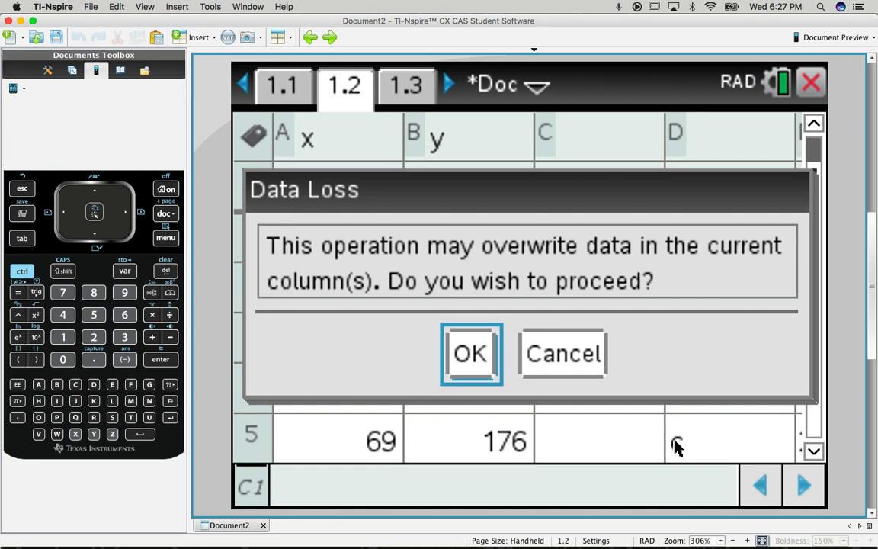
Accept the overwrite and inspect the exponential equation a*b^x in cell E2
{"action": "left_click", "coordinate": [464, 360]}
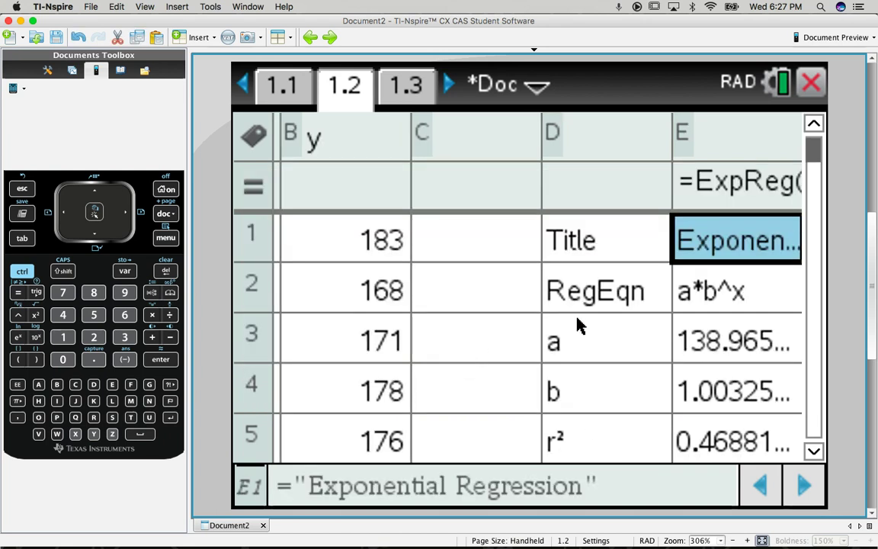
{"action": "left_click", "coordinate": [684, 297]}
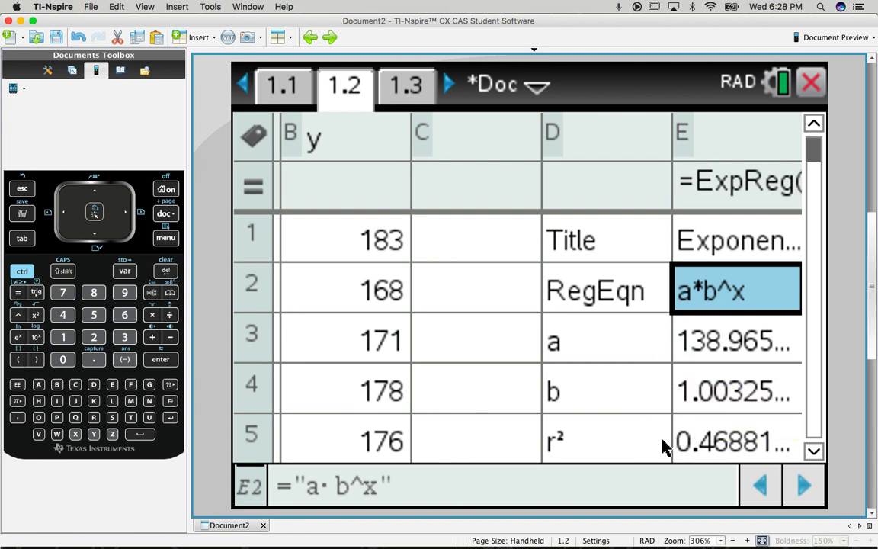
Compute √0.46881 on page 1.1, giving 0.684697013284, then move to the Google Docs desktop
{"action": "left_click", "coordinate": [282, 105]}
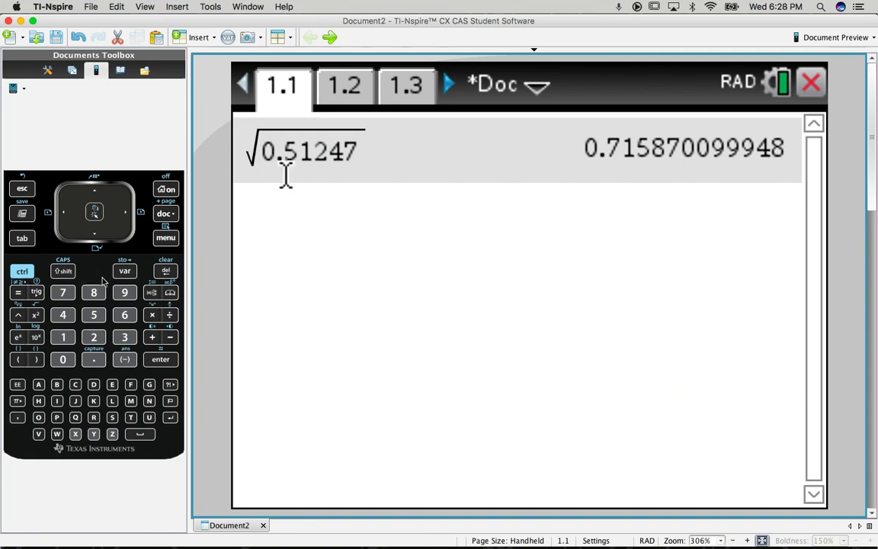
{"action": "key", "text": "ctrl+shift+t"}
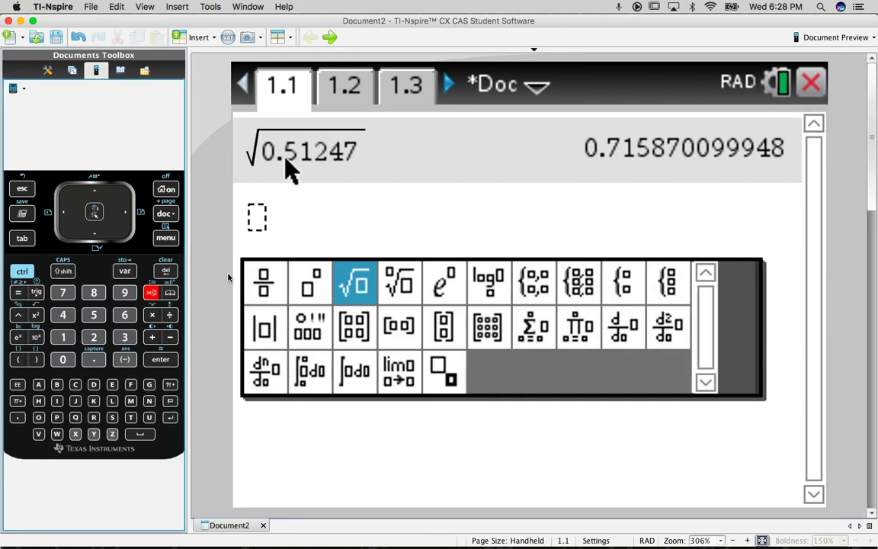
{"action": "left_click", "coordinate": [342, 288]}
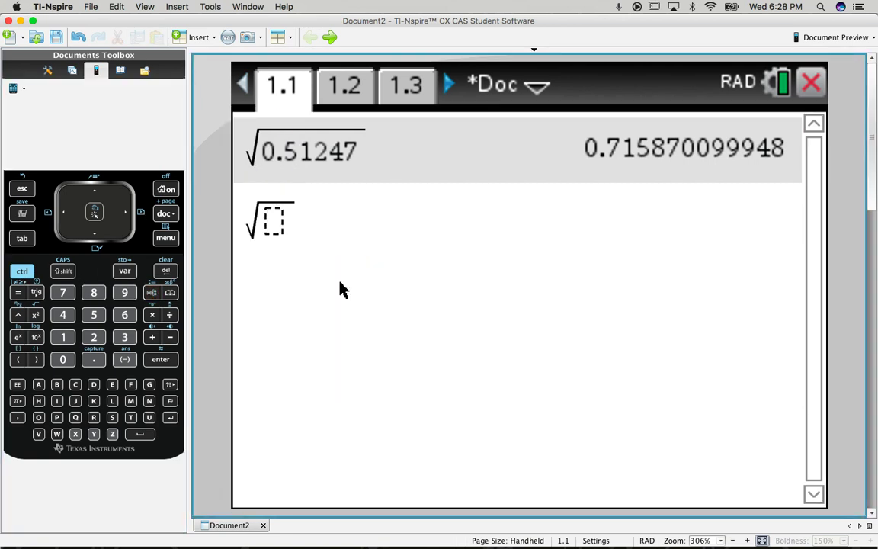
{"action": "left_click", "coordinate": [339, 84]}
{"action": "left_click", "coordinate": [287, 88]}
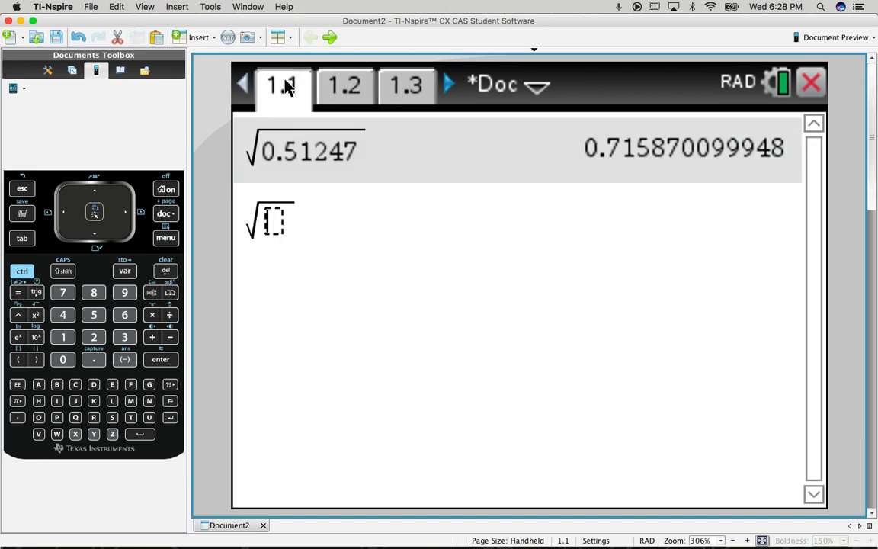
{"action": "type", "text": ".46881["}
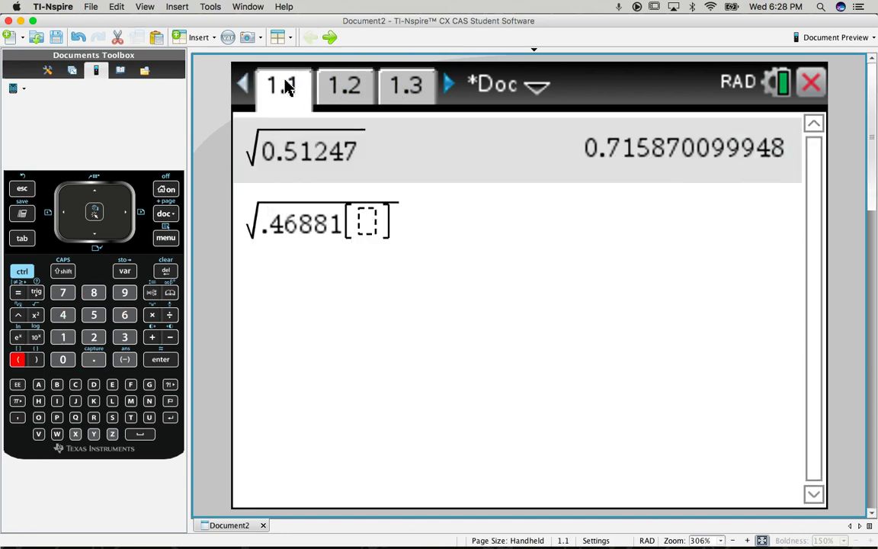
{"action": "key", "text": "BackSpace"}
{"action": "key", "text": "BackSpace"}
{"action": "key", "text": "Return"}
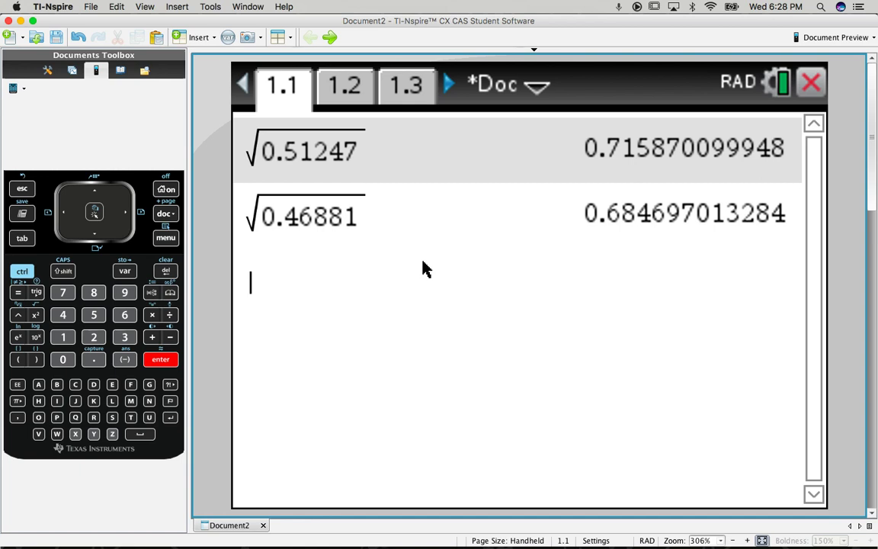
{"action": "key", "text": "ctrl+Right"}
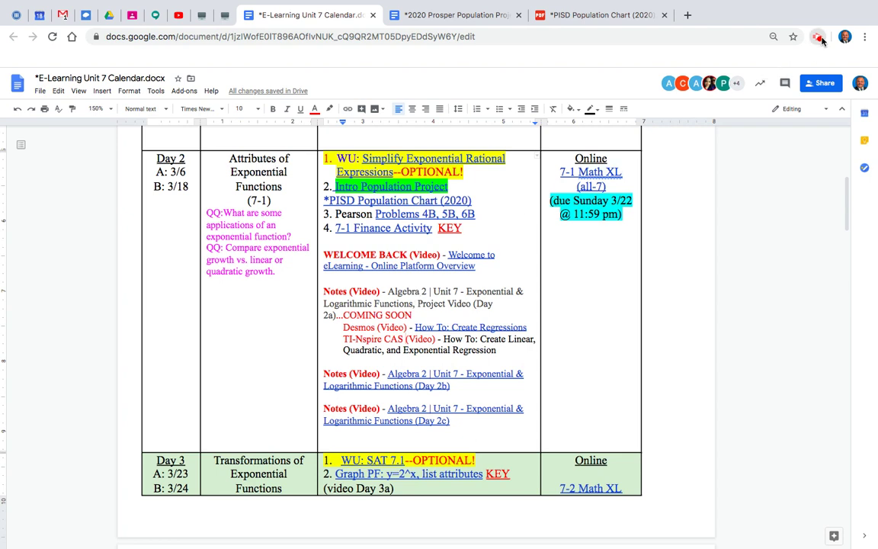
{"action": "left_click", "coordinate": [820, 39]}
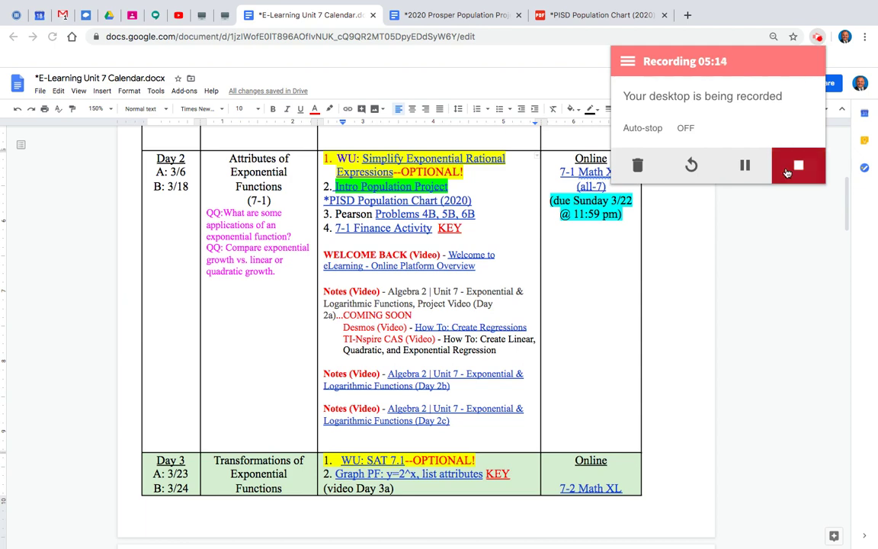